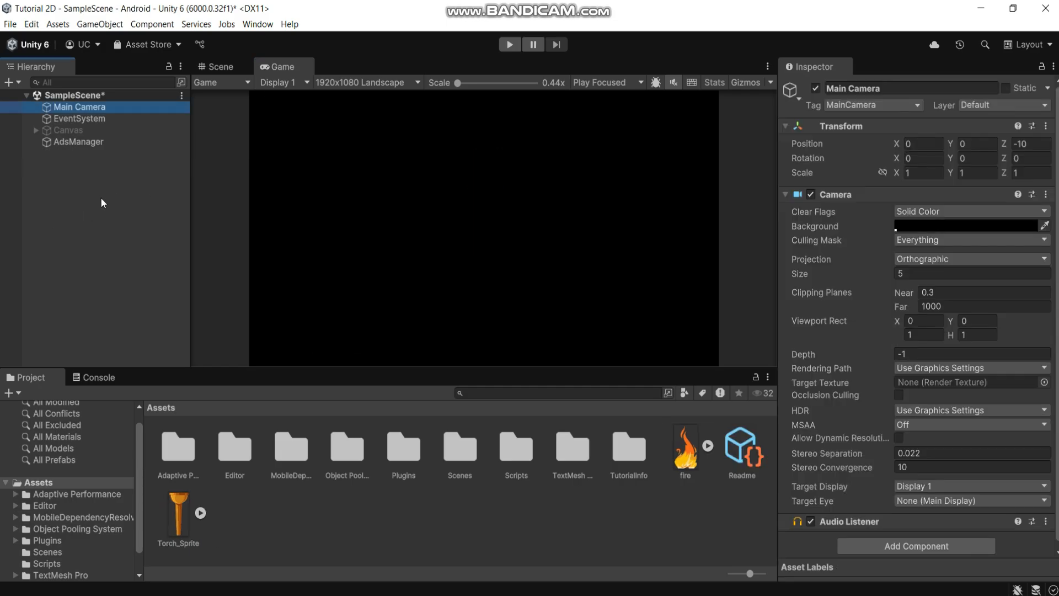
Step: Switch to Photoshop to view the Torch_Sprite.png and fire.png images, and return to Unity
left_click(253, 595)
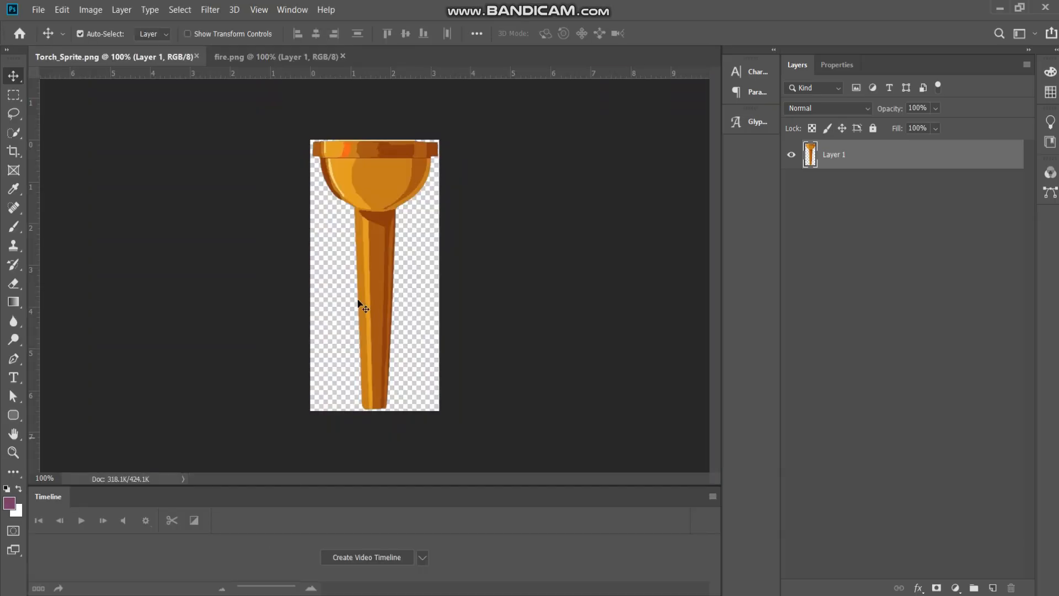
left_click(273, 57)
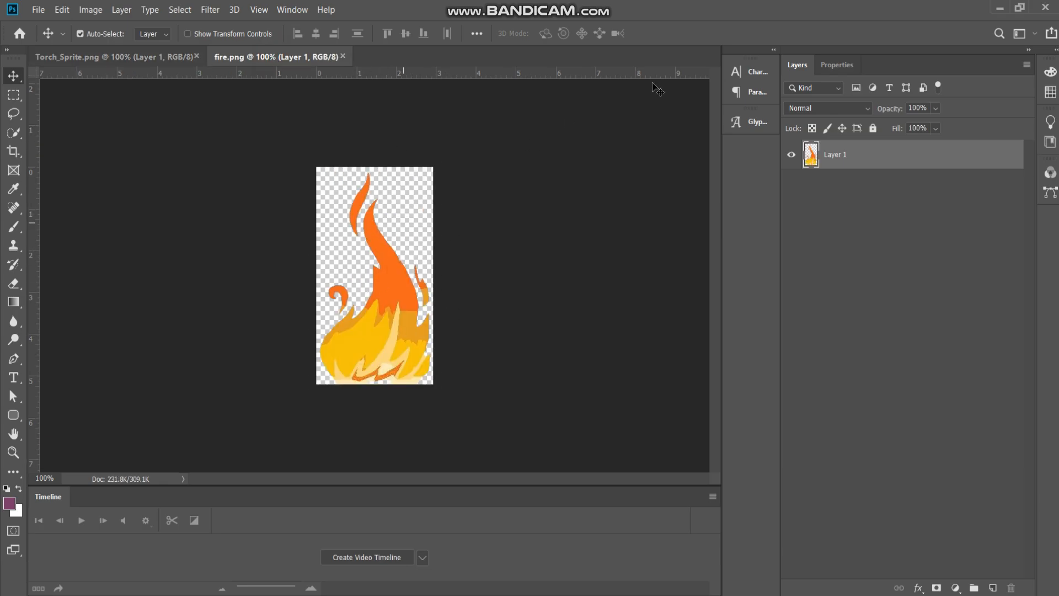
left_click(1000, 8)
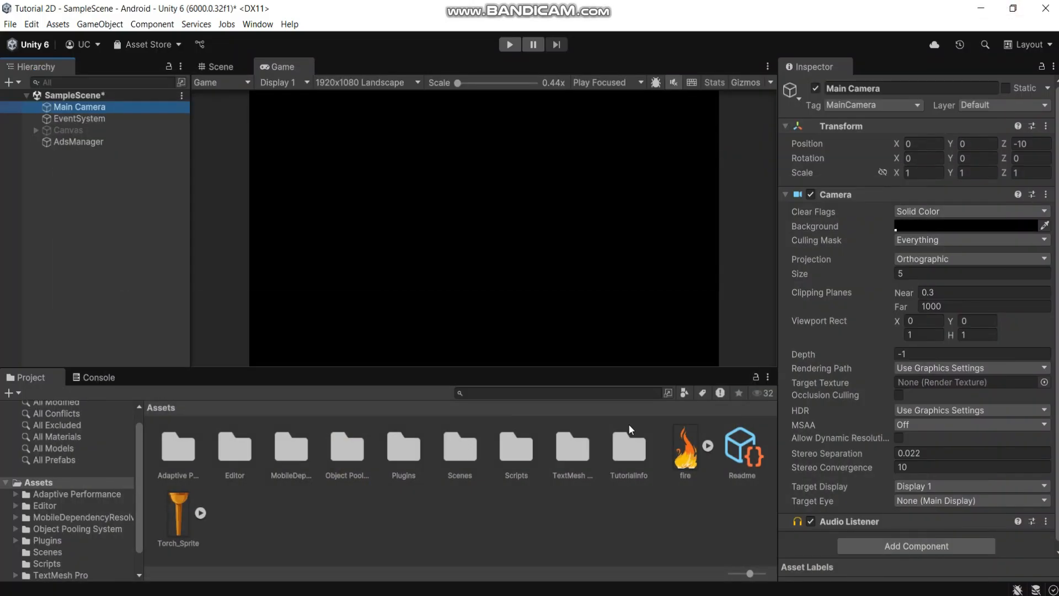
Step: Set Torch_Sprite's texture type to Sprite (2D and UI) and sprite mode to Single, and check the fire texture's import settings
left_click(176, 516)
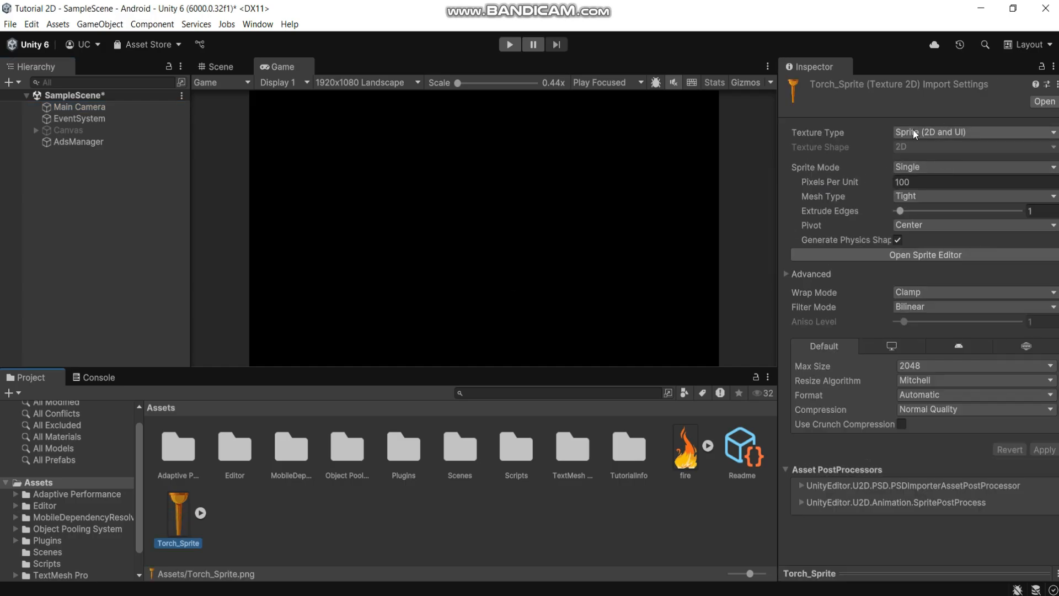
left_click(936, 131)
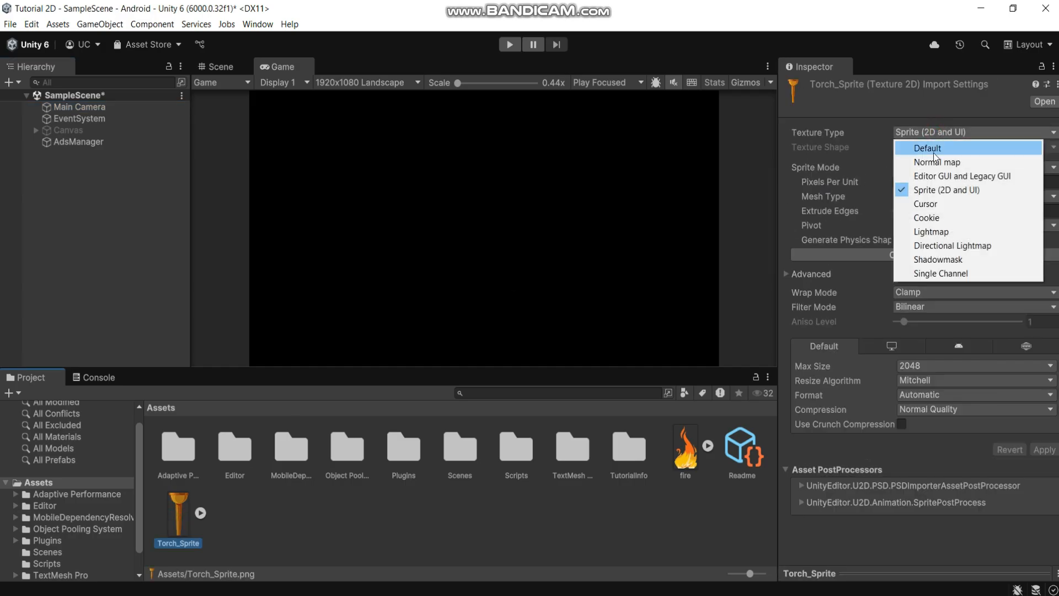
left_click(919, 190)
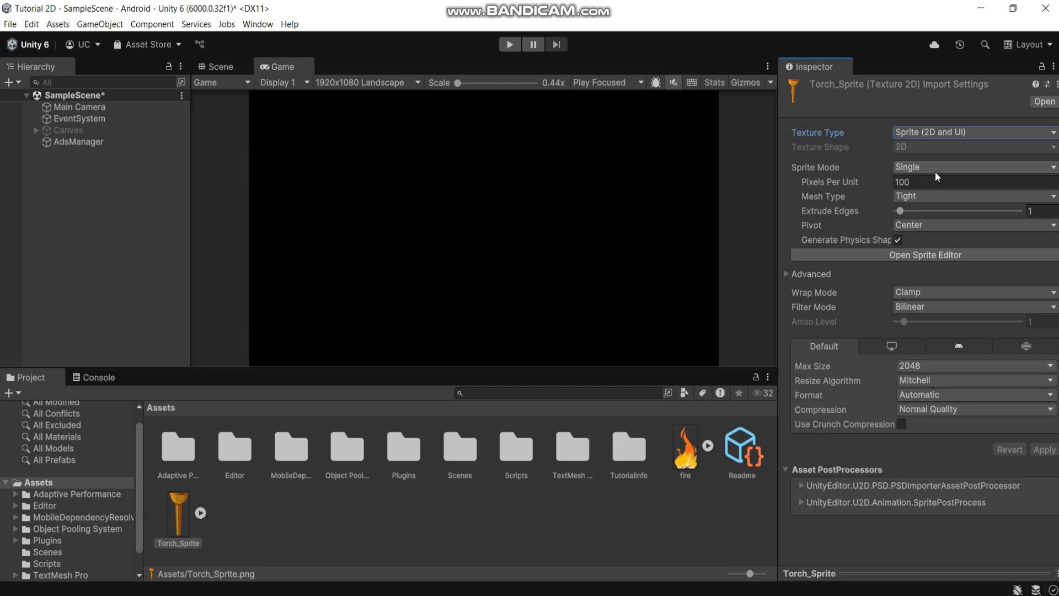
left_click(935, 170)
left_click(927, 184)
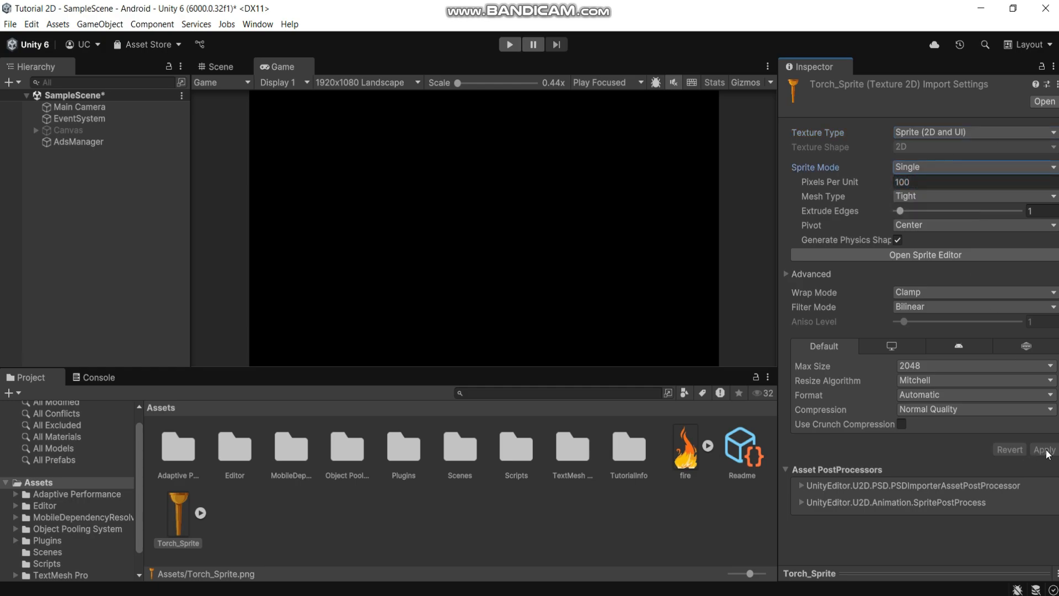
left_click(689, 465)
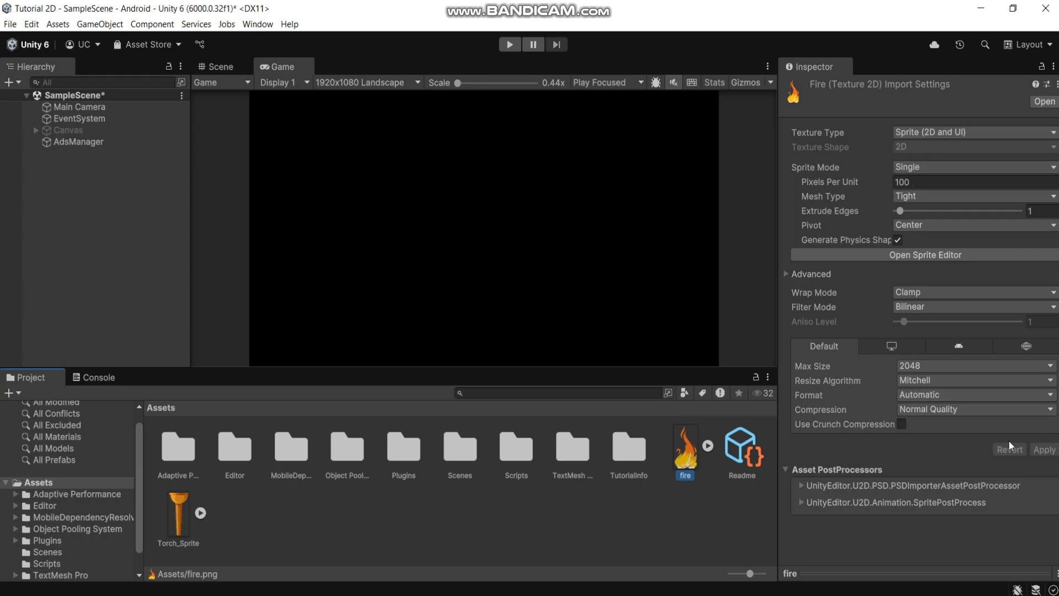
Step: Create an empty game object named Torch in the scene and reset its position to the origin
right_click(71, 185)
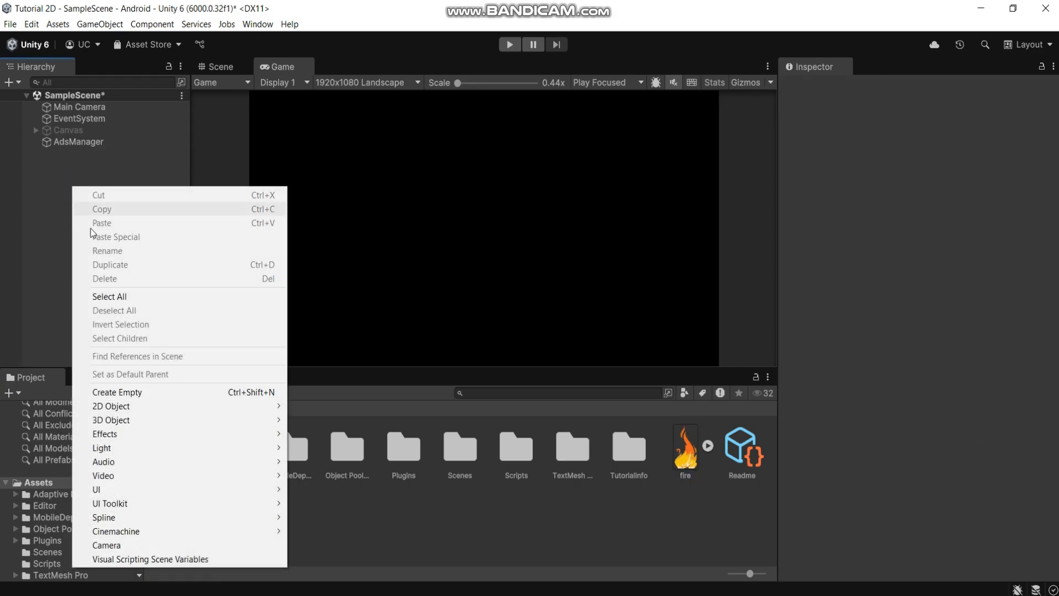
left_click(132, 391)
type("T")
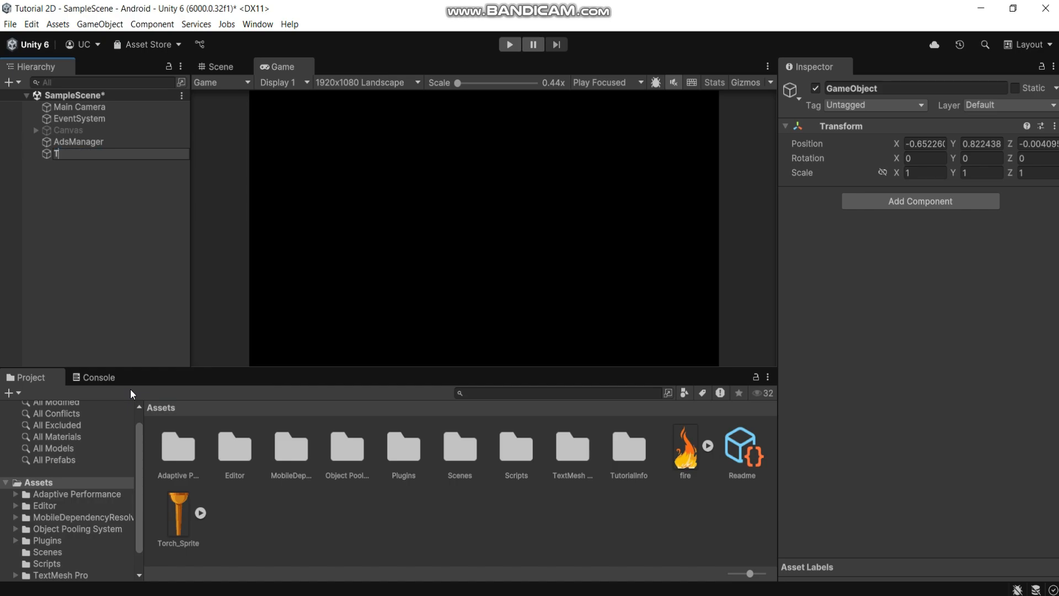
type("orch")
key("Return")
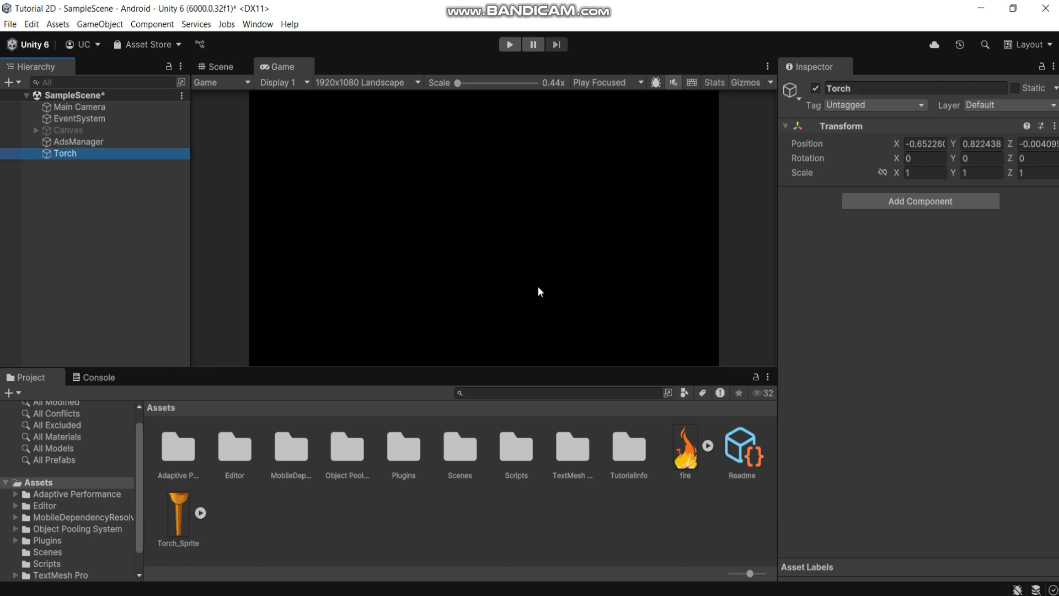
left_click(1055, 125)
left_click(972, 143)
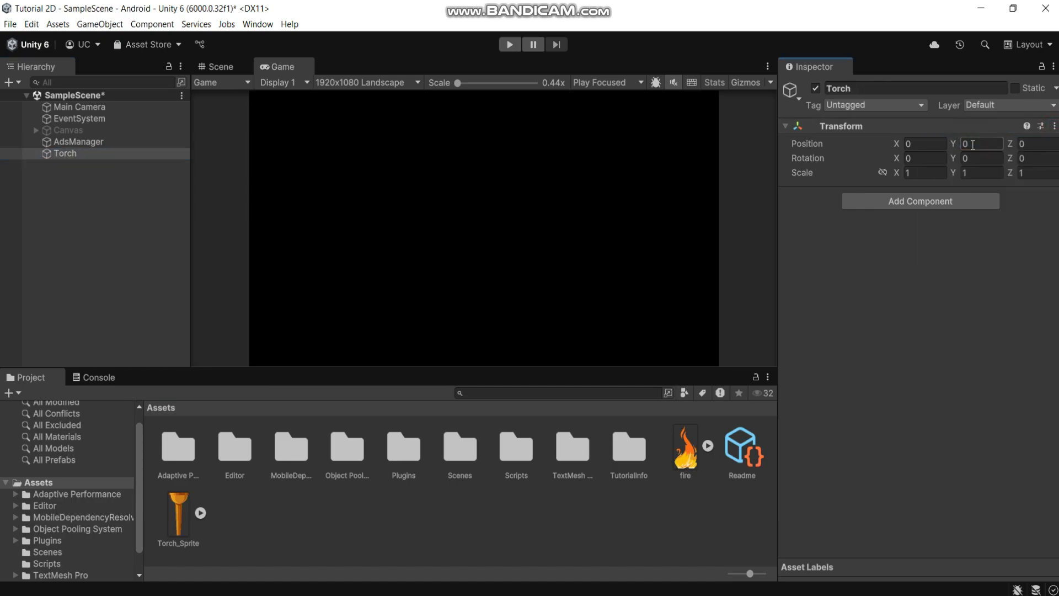
Step: Add a Sprite Renderer component to the Torch object and assign Torch_Sprite as its sprite
left_click(918, 202)
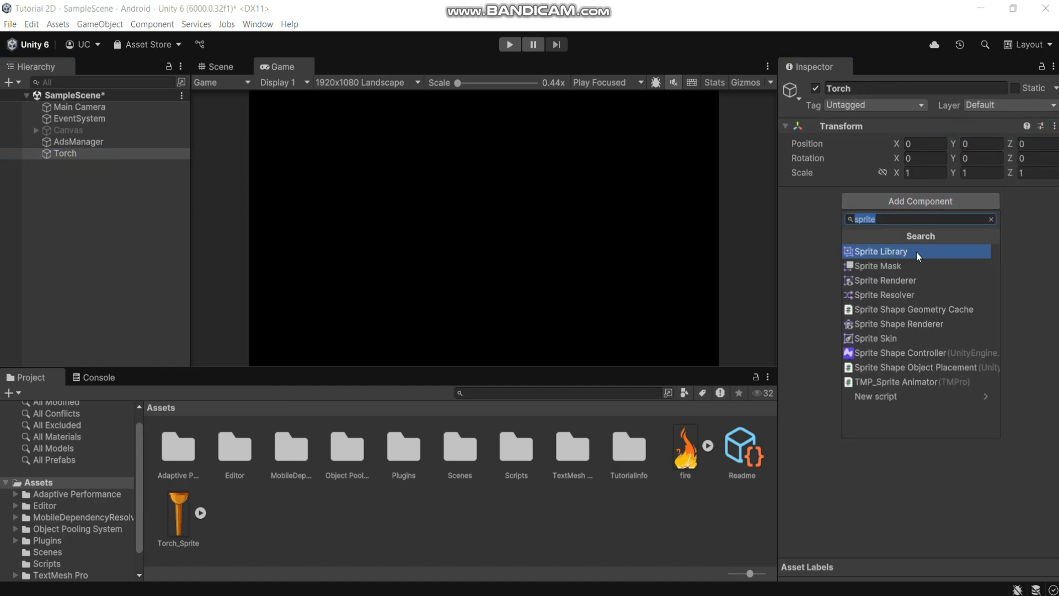
left_click(870, 282)
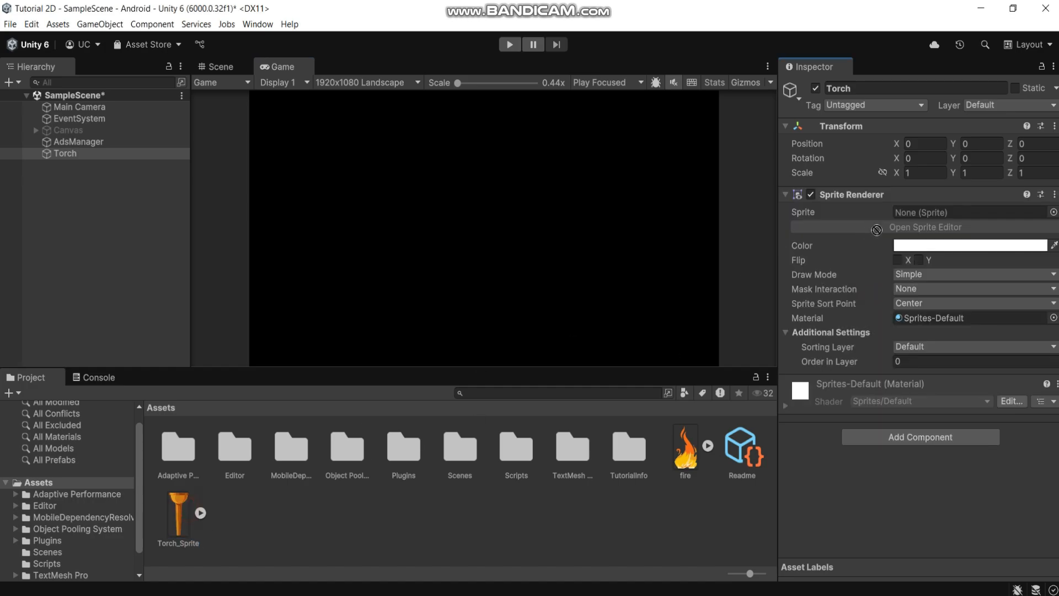
left_click_drag(877, 229, 912, 216)
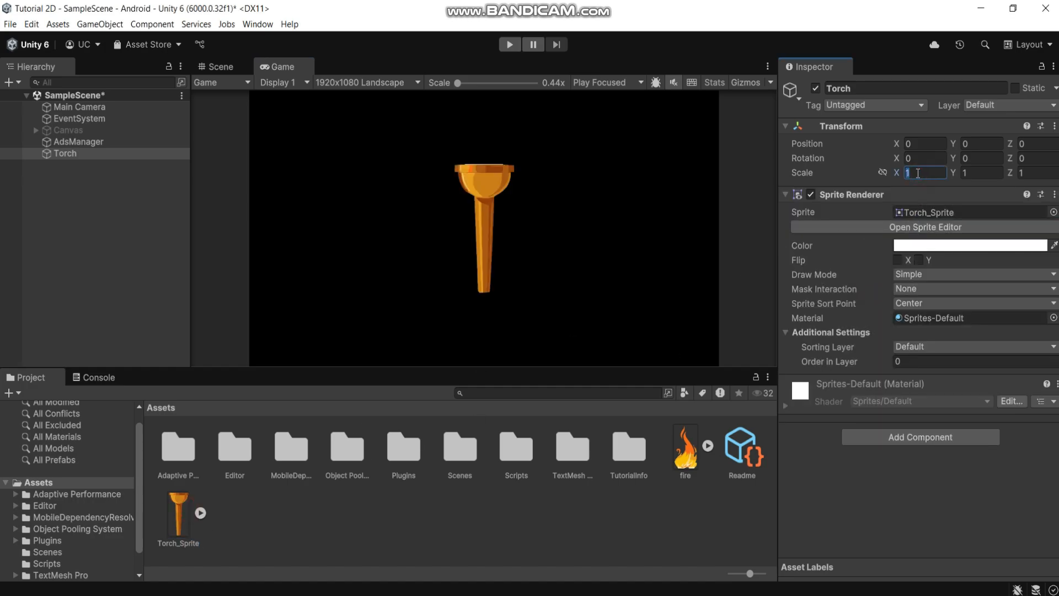
Step: Scale the torch to 0.6 in X and 0.7 in Y, and lower it to a Y position of about -1.54
type("0.6")
left_click(987, 173)
type(".7")
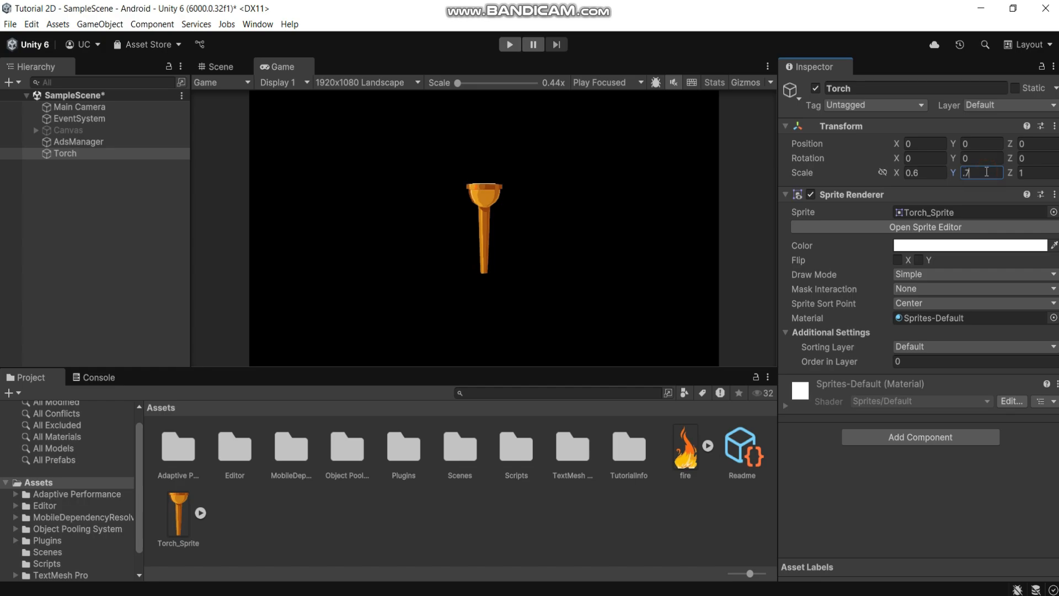
key("Return")
left_click_drag(957, 143, 904, 148)
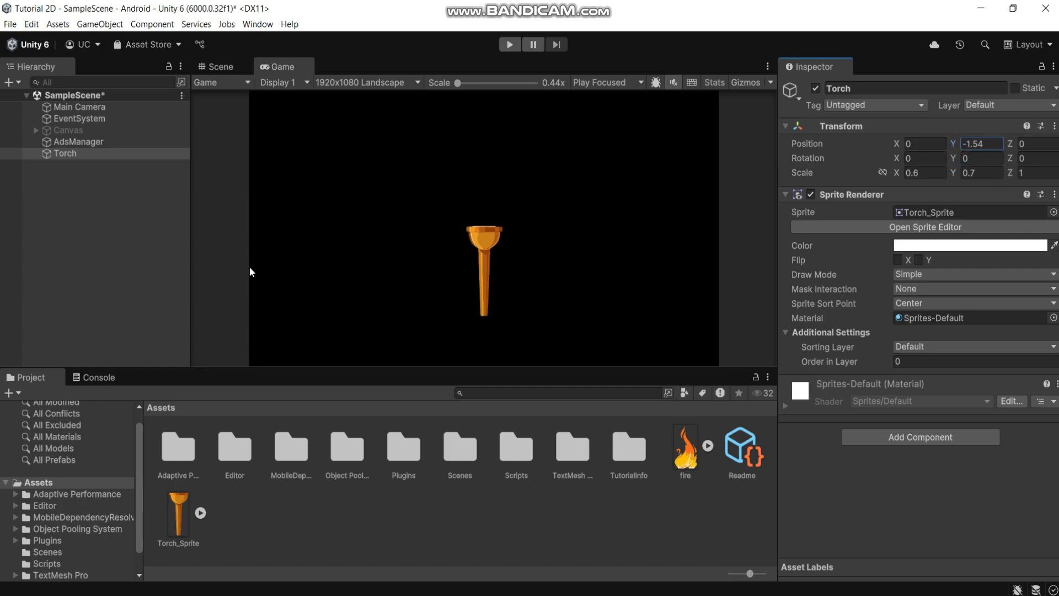
Step: Add a Particle System effect to the scene and set its X scale to 0.5
left_click(90, 217)
right_click(89, 217)
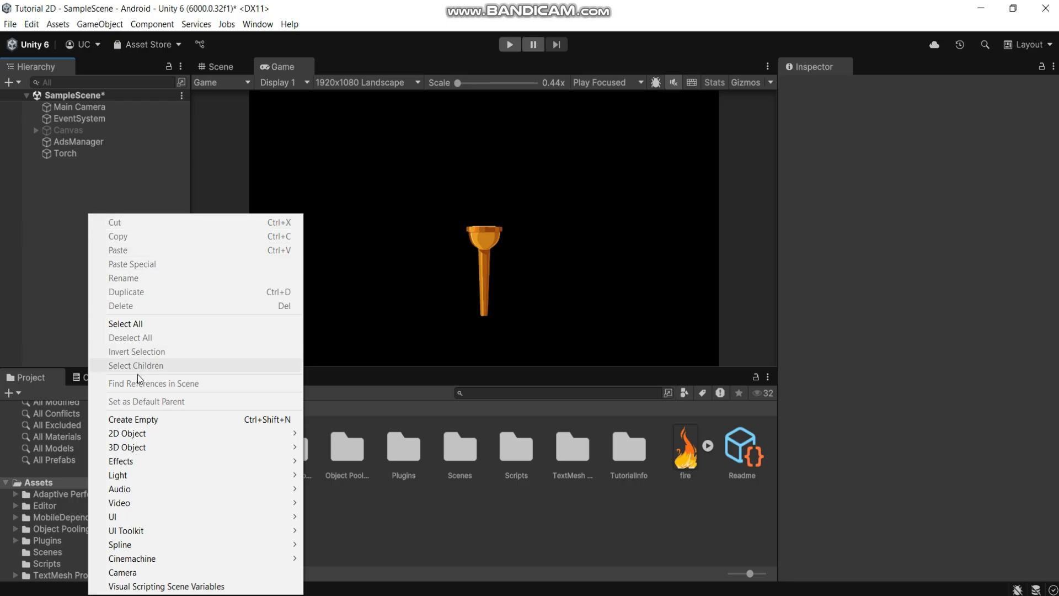
mouse_move(157, 455)
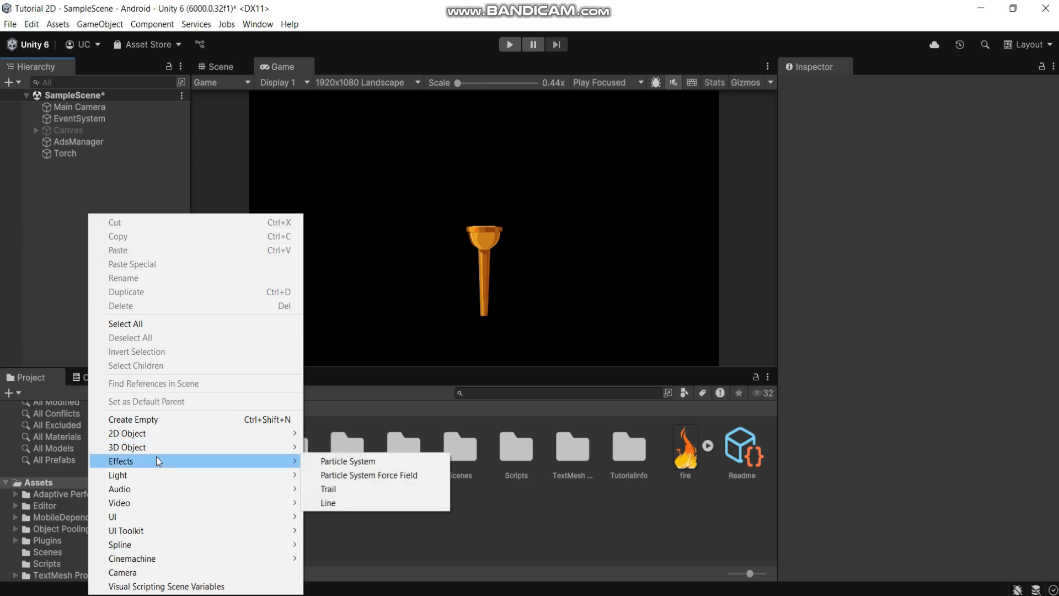
left_click(348, 461)
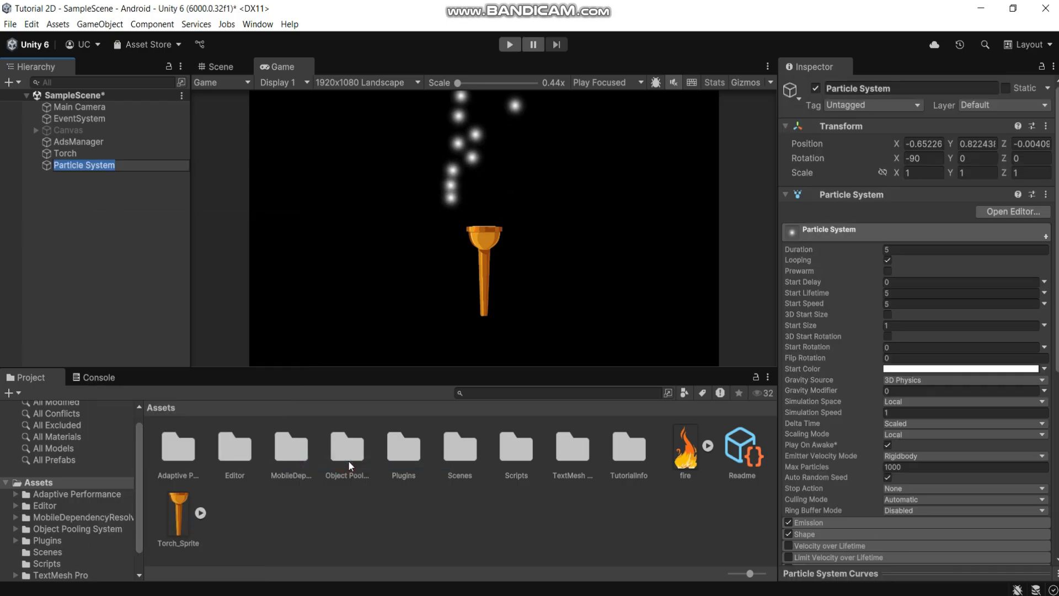
left_click(932, 173)
type(".5")
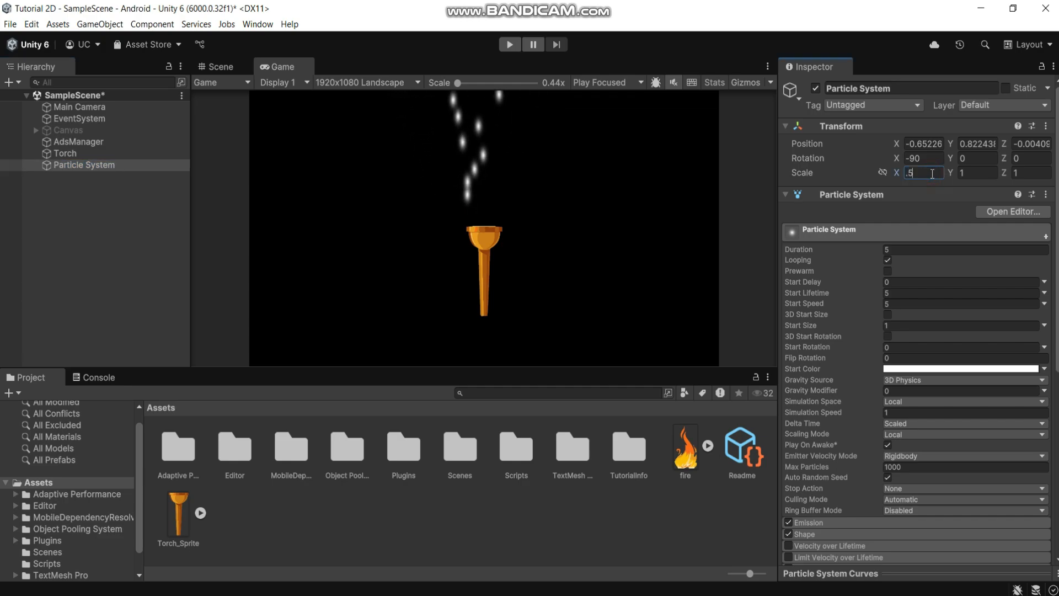
Step: In the Scene view, move the particle system just above the torch's bowl, to about X -0.03 and Y 0.46
left_click(223, 68)
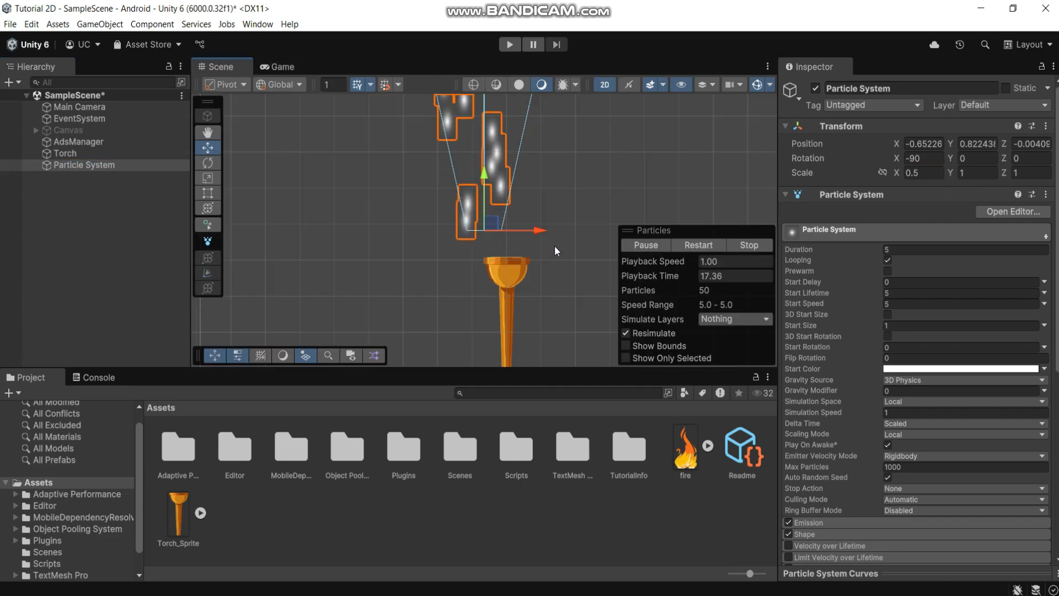
left_click_drag(539, 233, 559, 231)
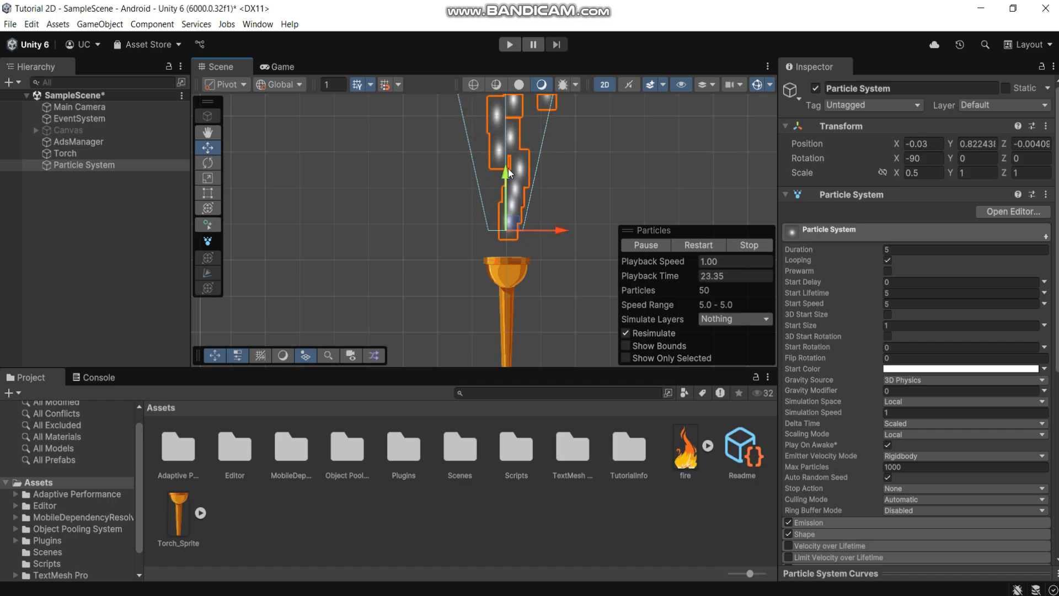
left_click_drag(507, 170, 505, 188)
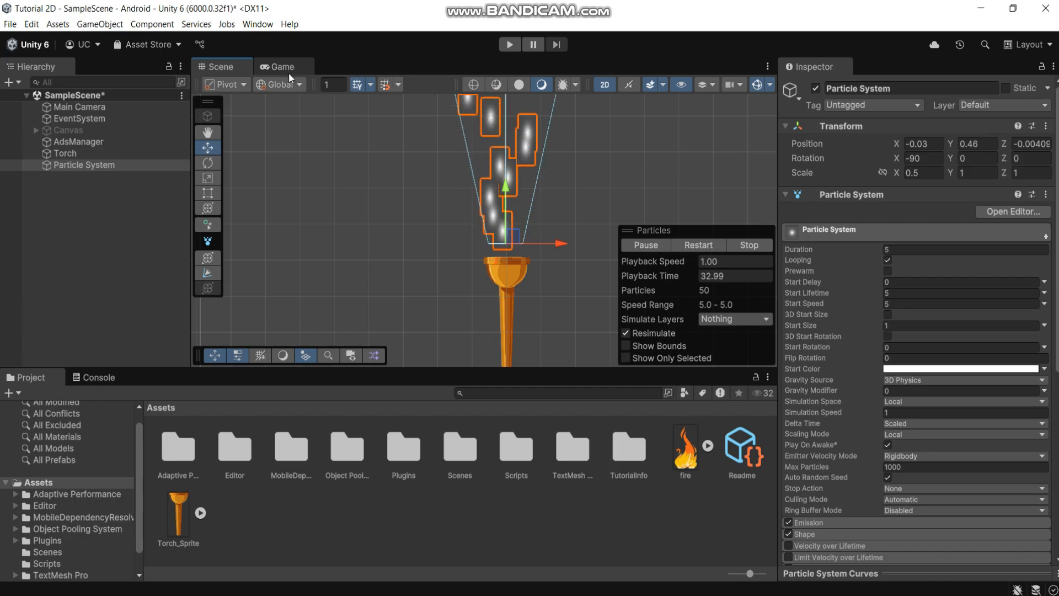
Step: Set the particle system's start lifetime to 2 and start speed to 1.5, and collapse its main module
left_click(903, 252)
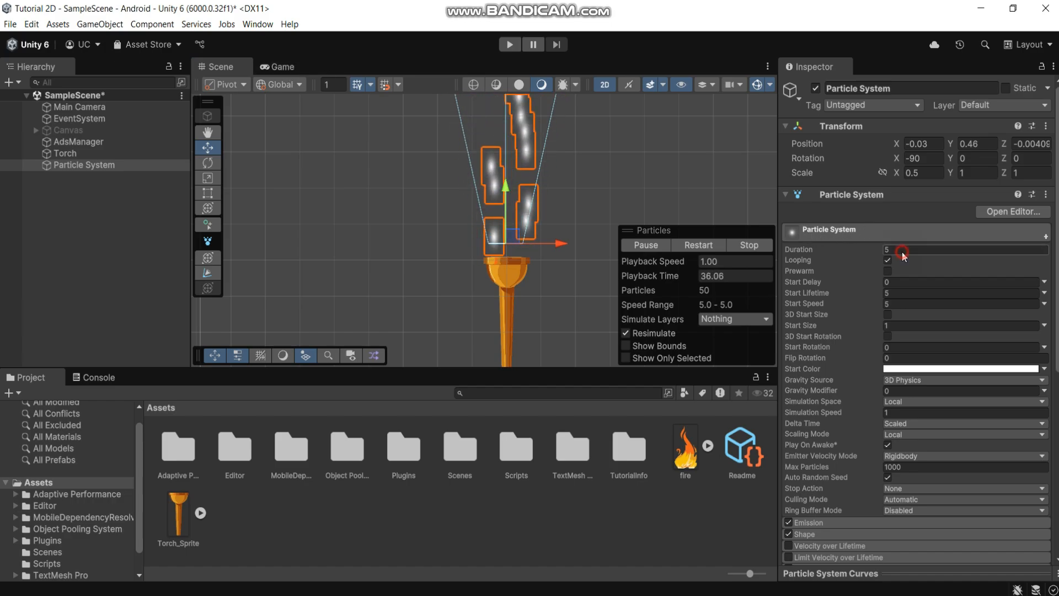
left_click(896, 297)
type("2")
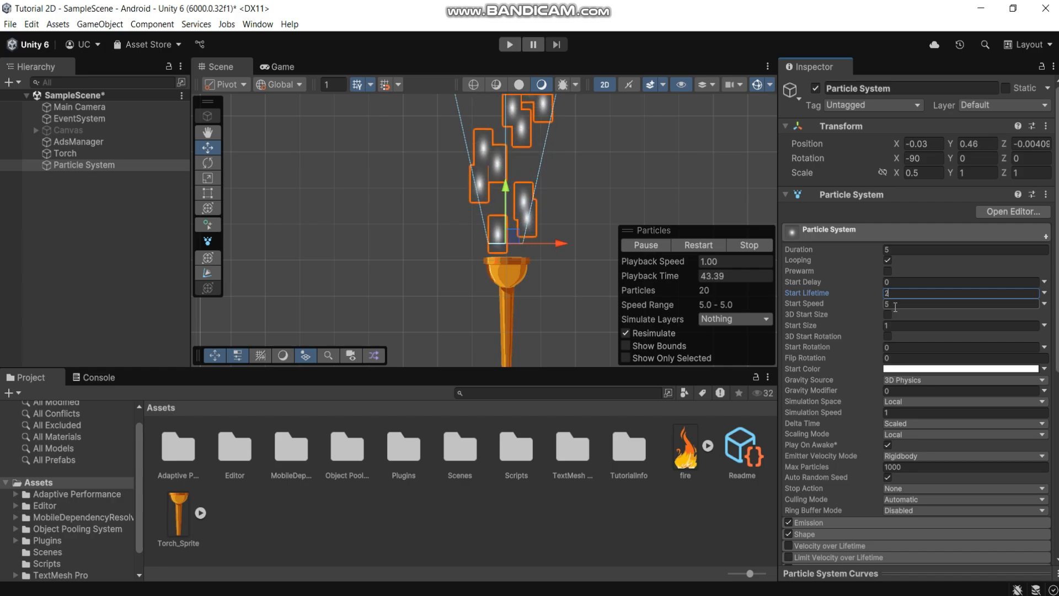
left_click(896, 303)
type("1.5")
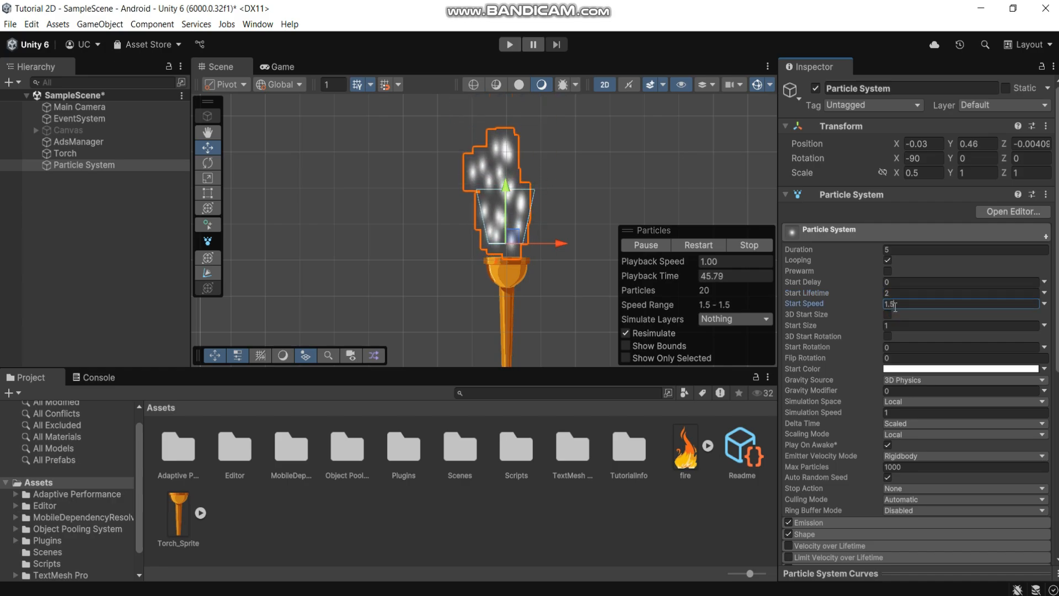
left_click(884, 236)
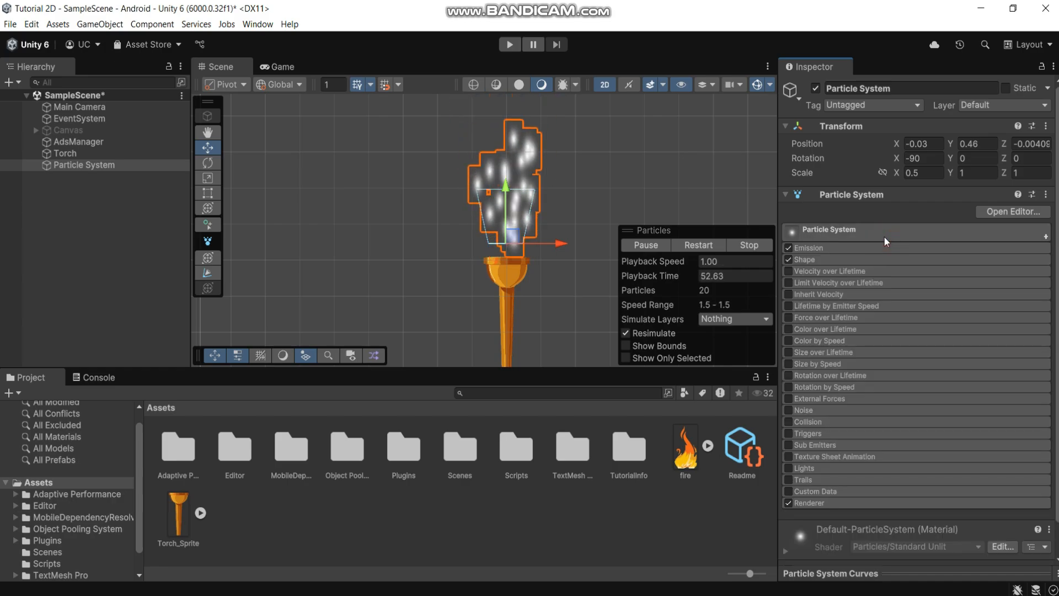
Step: Set the particle system's emission rate over time to 100
left_click(842, 250)
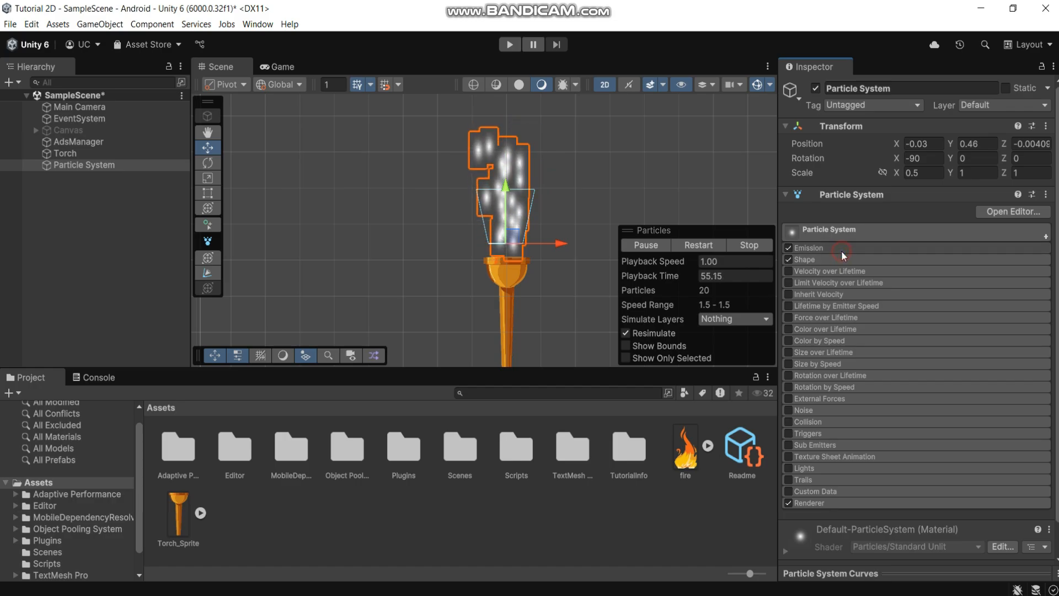
left_click(899, 262)
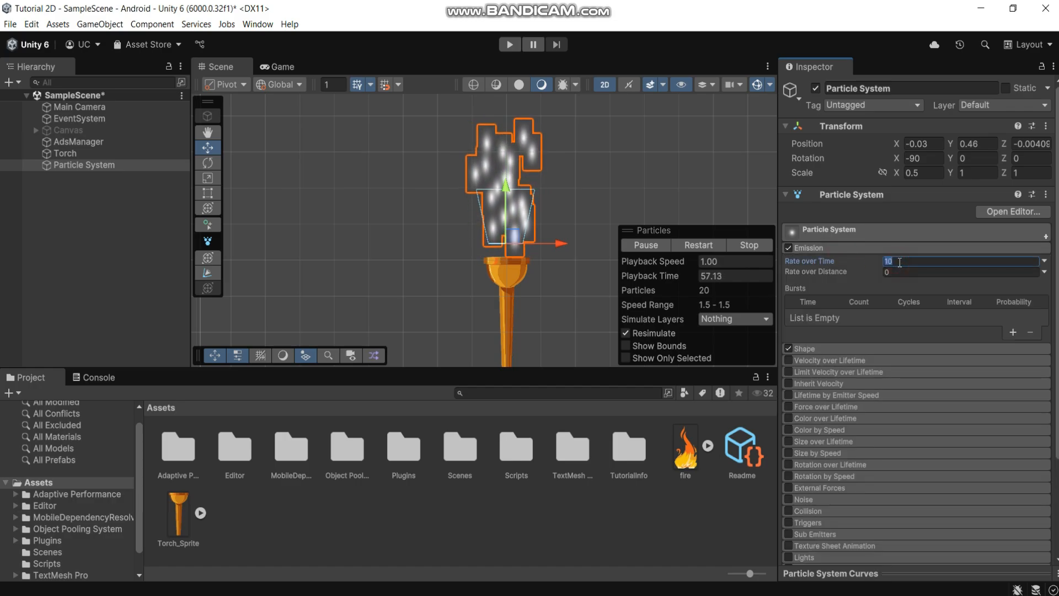
type("100")
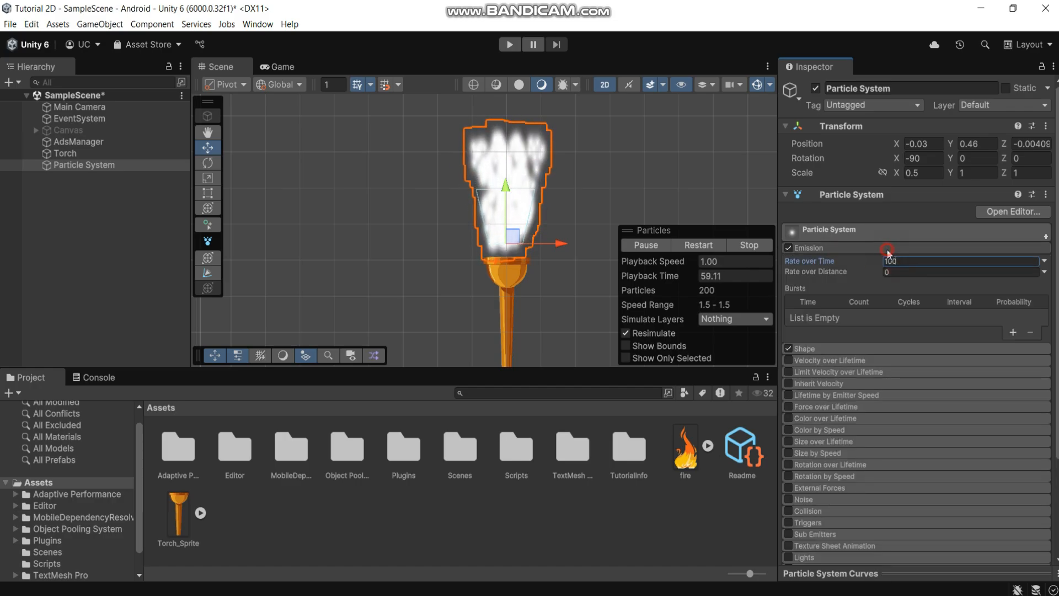
left_click(886, 249)
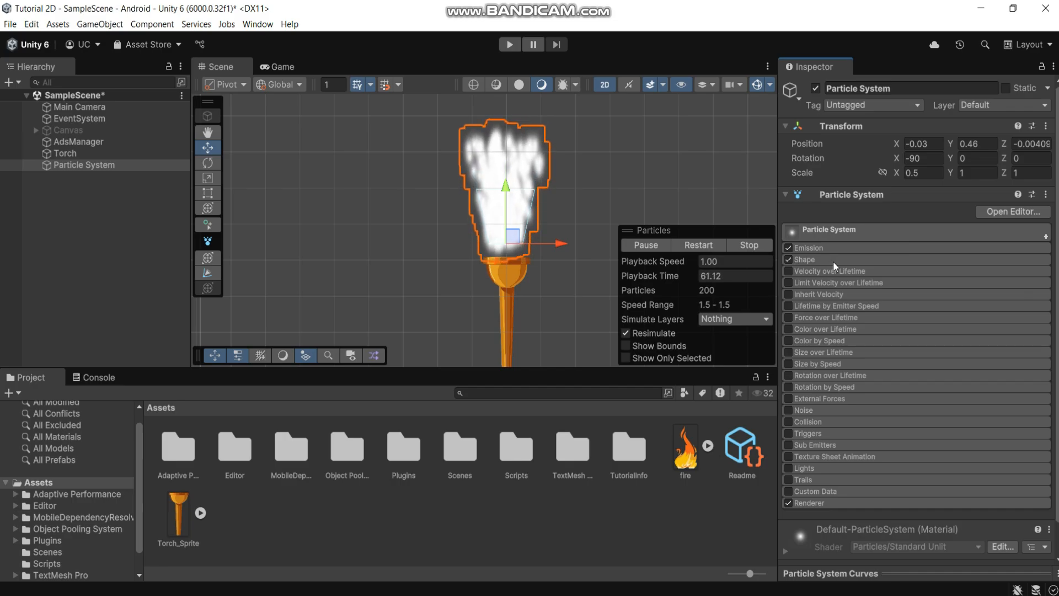
Step: Narrow the particle system's cone emitter shape to an angle of 10
left_click(851, 259)
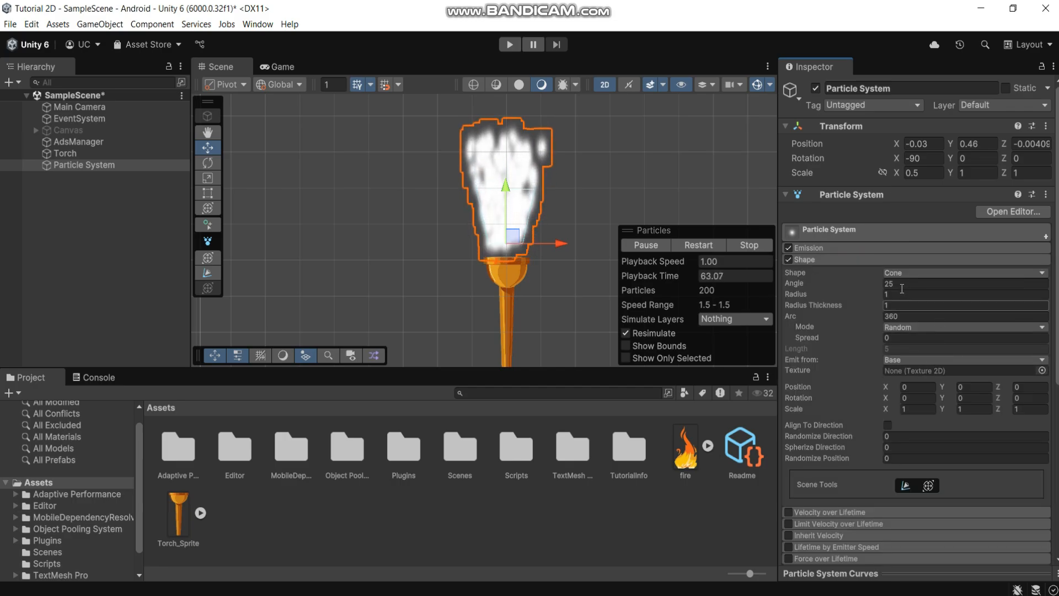
type("10")
left_click(882, 258)
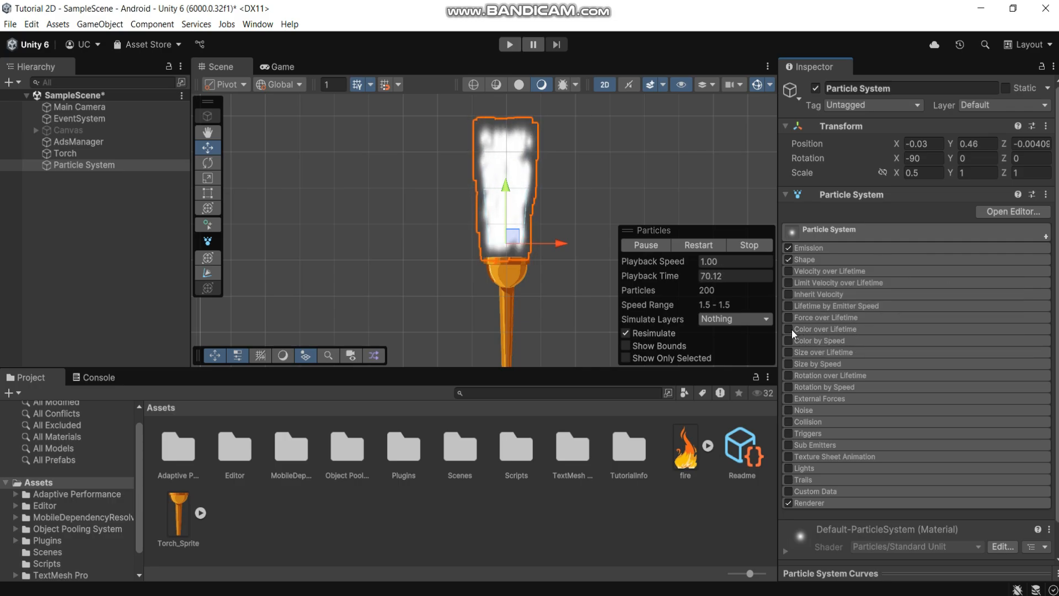
Step: Enable Color over Lifetime on the particle system and set the gradient's start color to orange-red FF4400
left_click(876, 329)
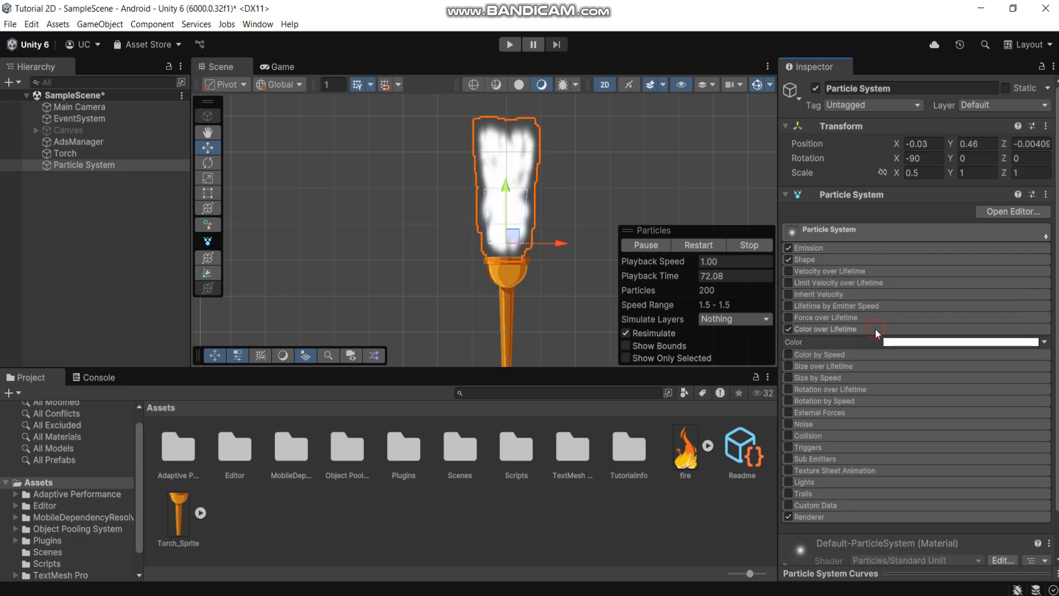
left_click(921, 342)
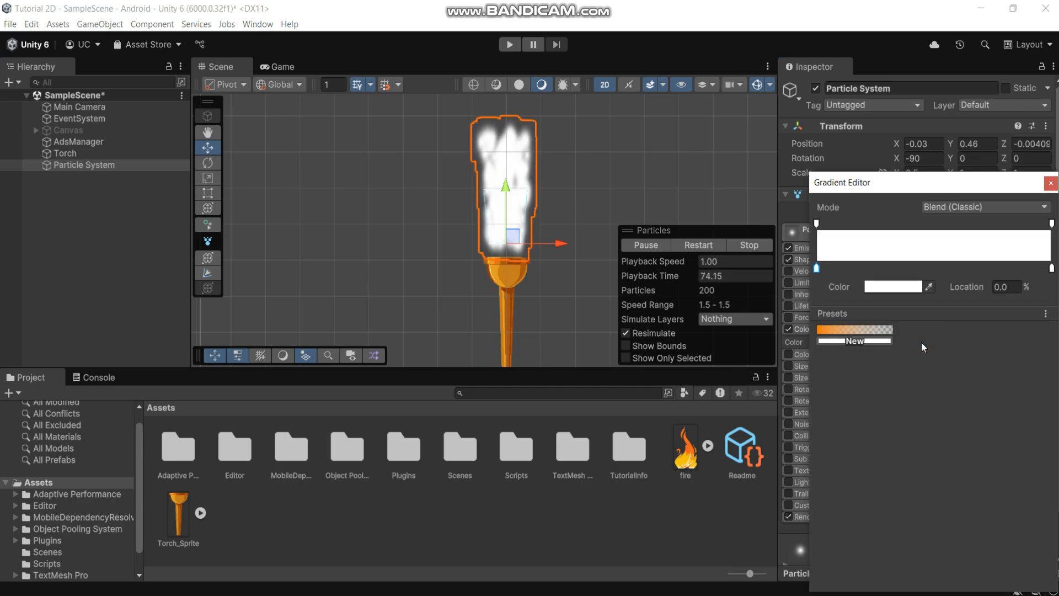
left_click(880, 286)
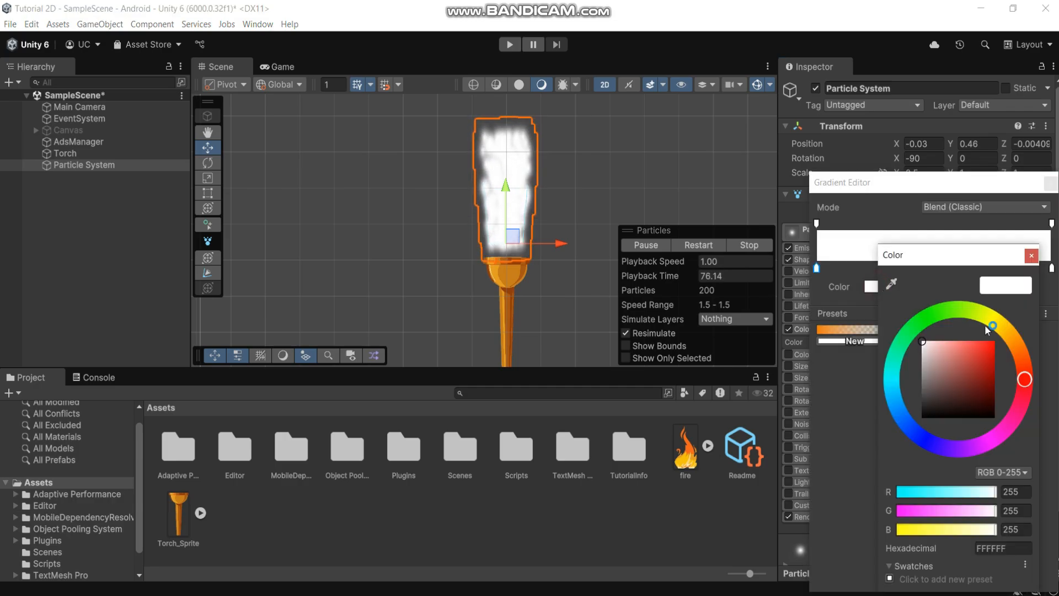
left_click(1022, 361)
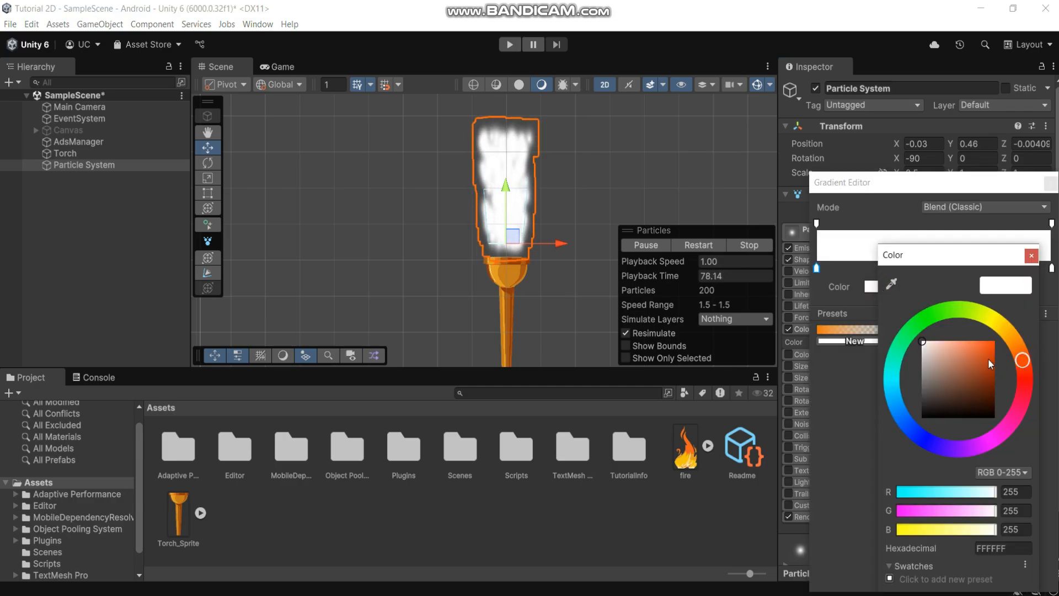
left_click(986, 363)
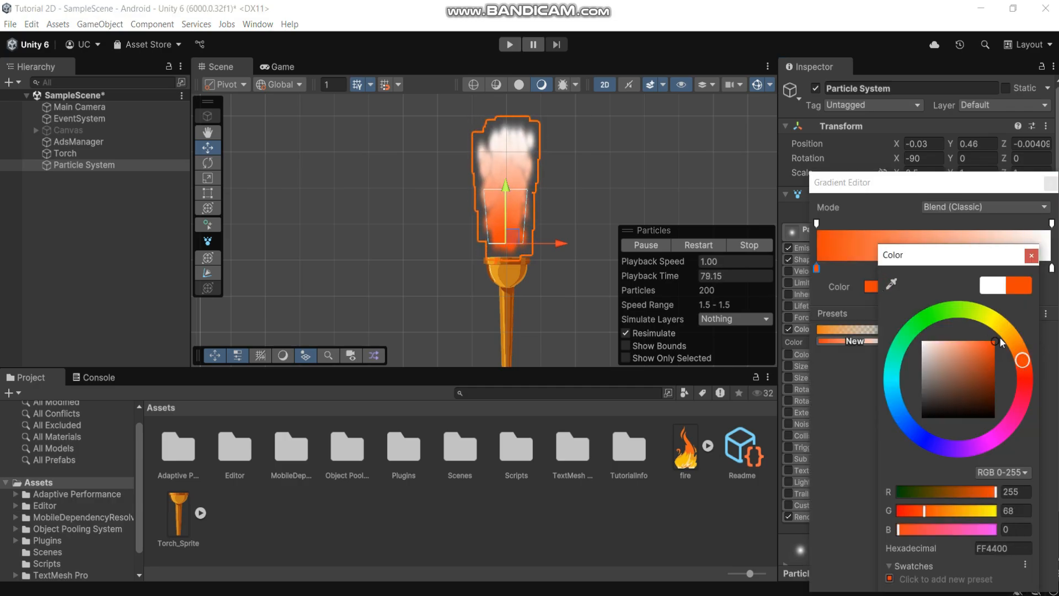
left_click(1031, 255)
Step: Set the end color of the Color over Lifetime gradient to orange FF9A00
left_click(1051, 269)
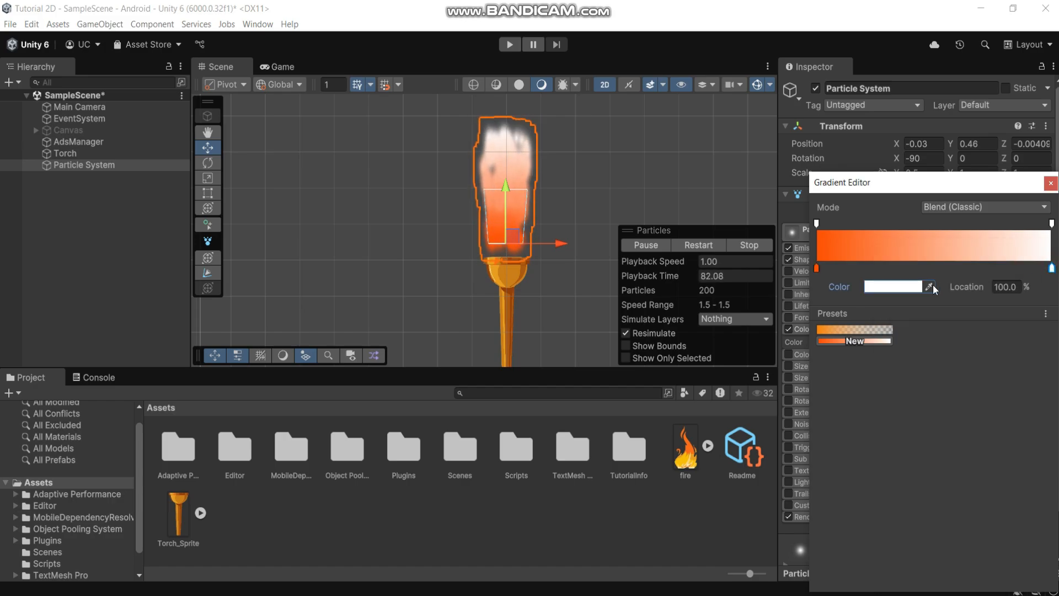
left_click(912, 287)
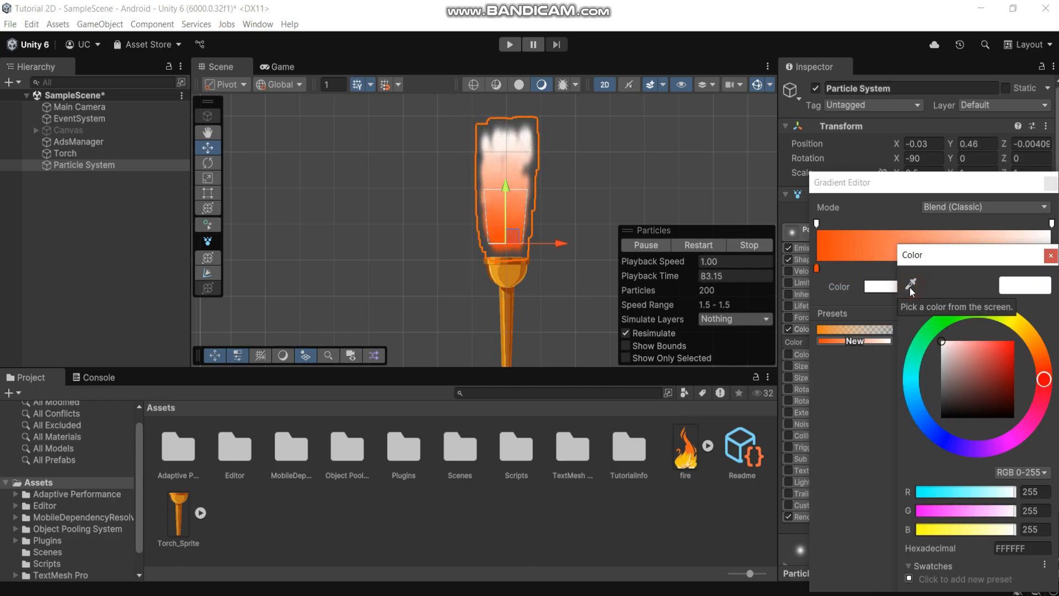
left_click(1039, 341)
left_click_drag(1007, 352, 1020, 341)
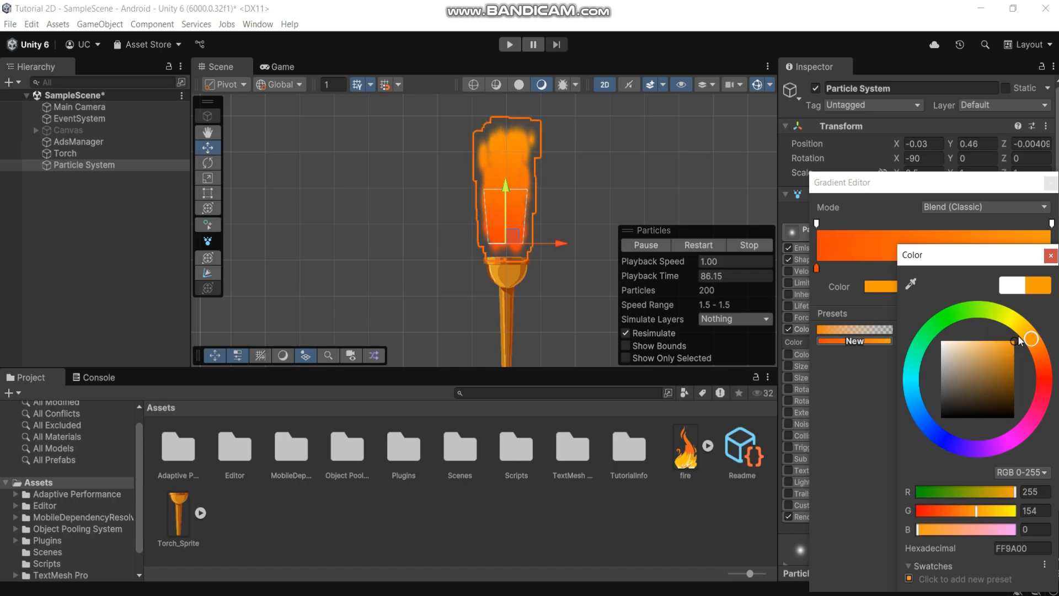
left_click(1051, 255)
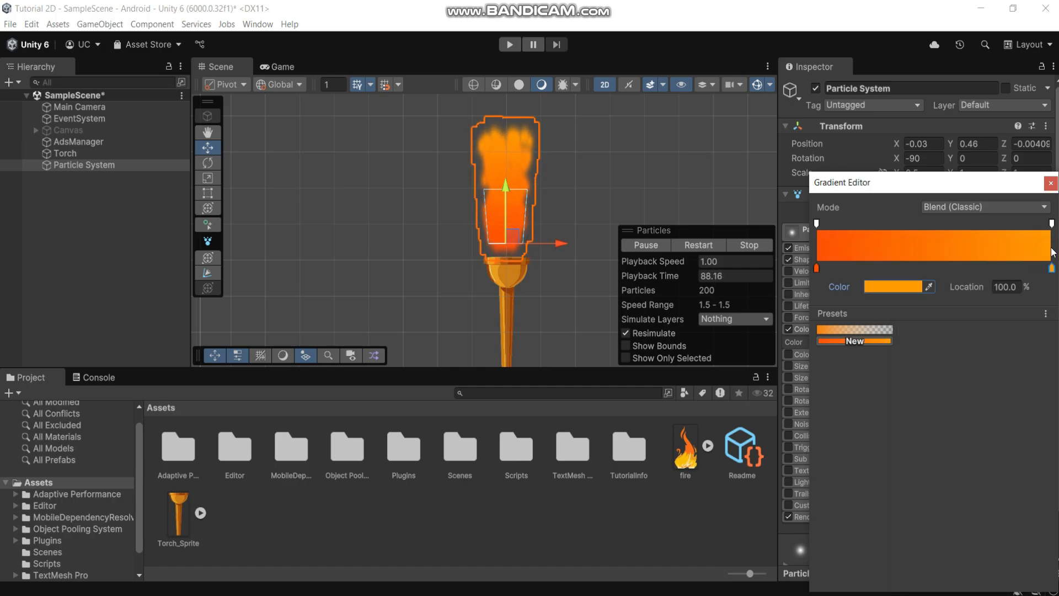
Step: Set the alpha at the end of the color gradient to 0 and close the gradient editor
left_click(1052, 223)
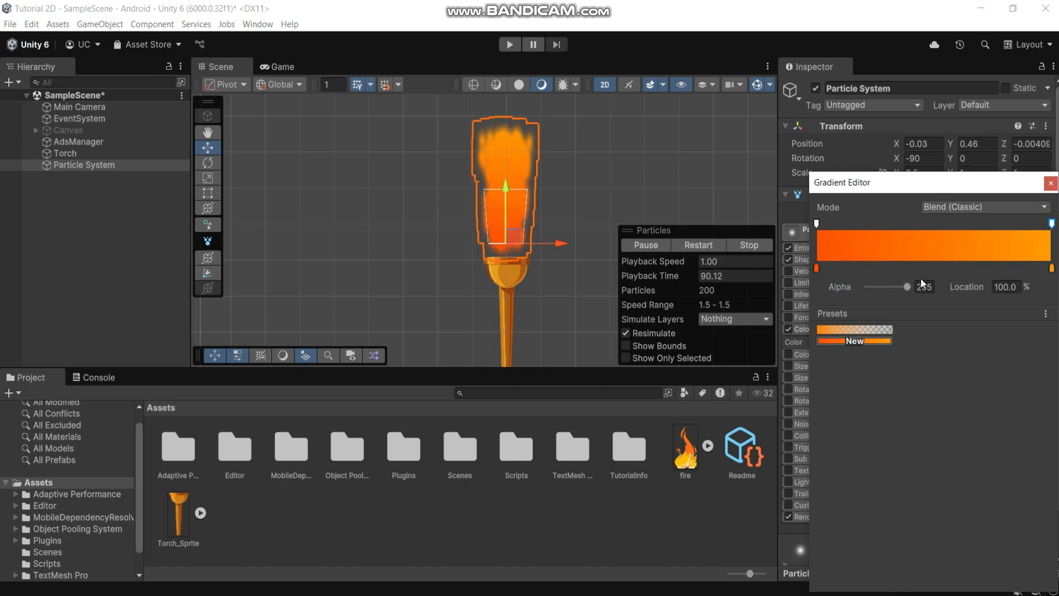
left_click_drag(907, 286, 862, 287)
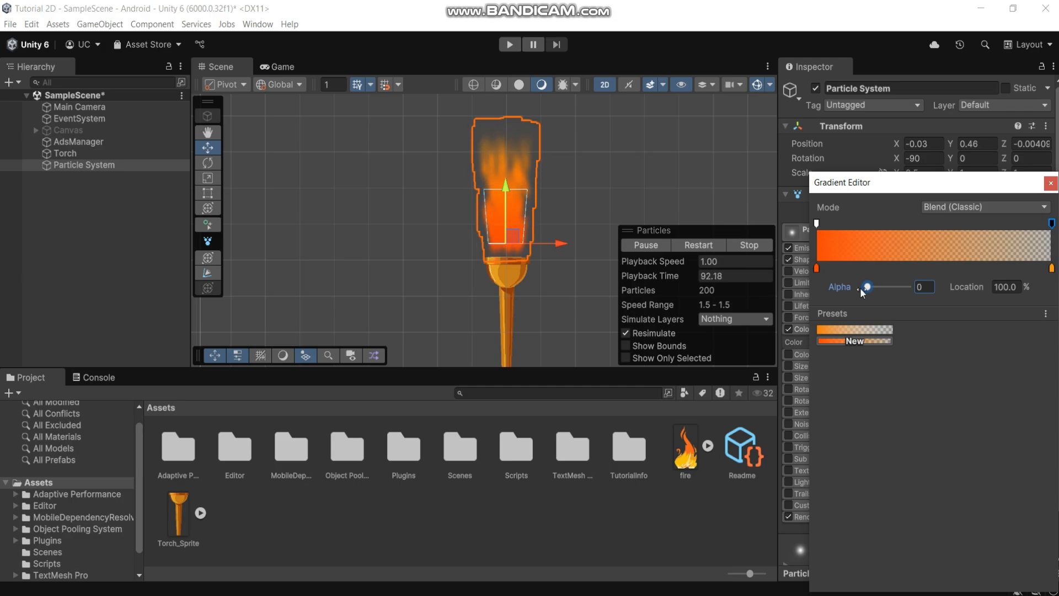
left_click(1051, 183)
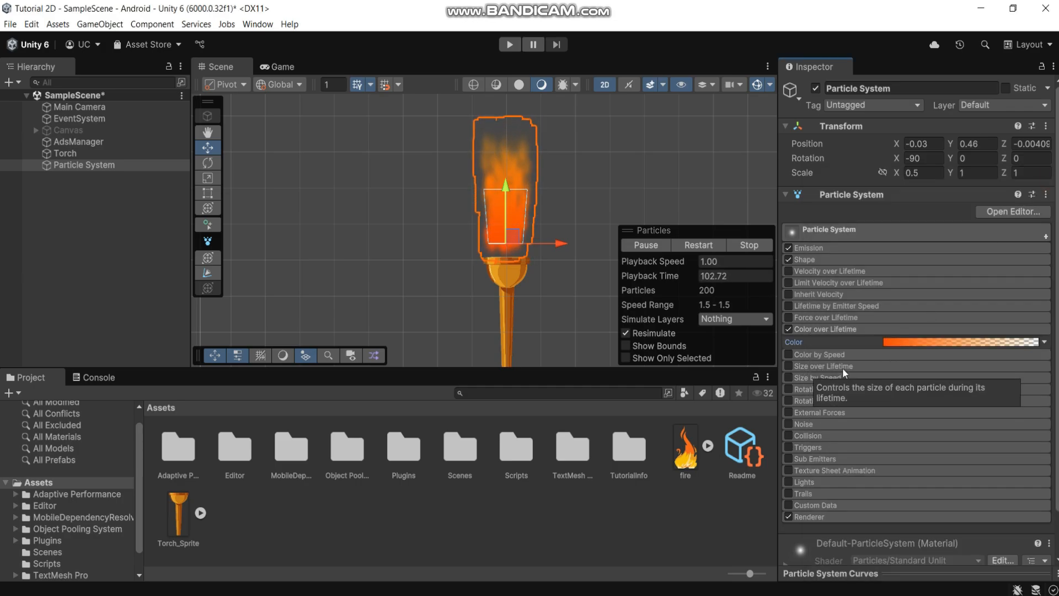
Step: Enable Size over Lifetime and apply the preset curve that falls from 1 to 0, steeply at first and flattening out
left_click(789, 366)
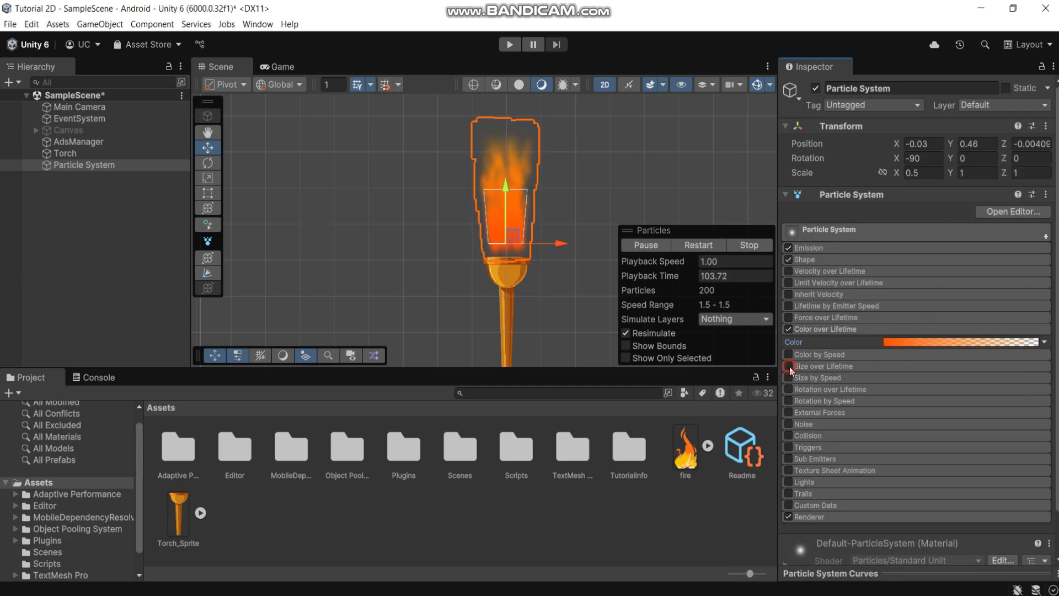
left_click(885, 364)
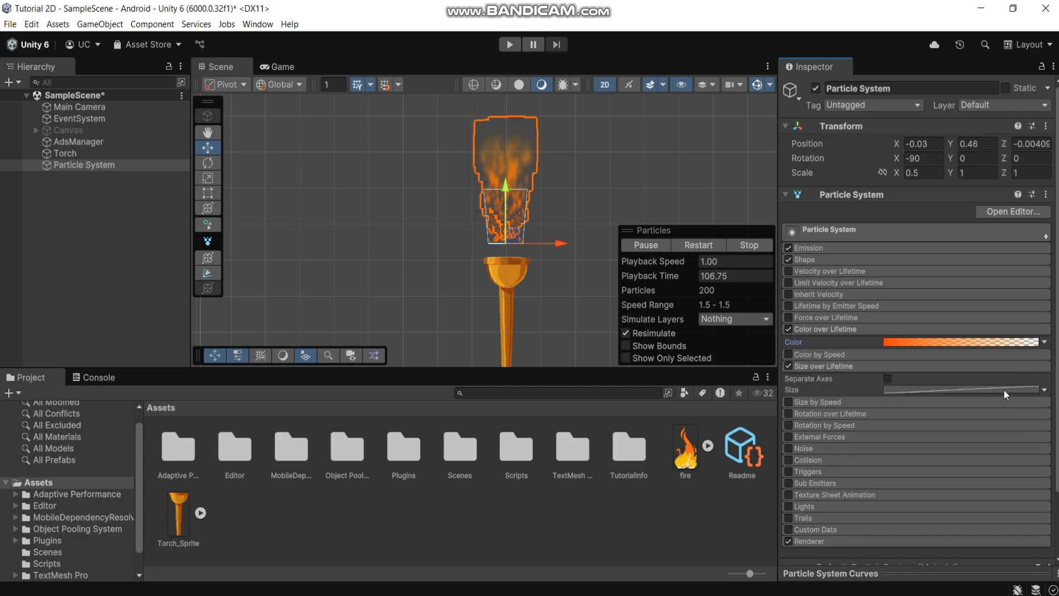
left_click(1004, 390)
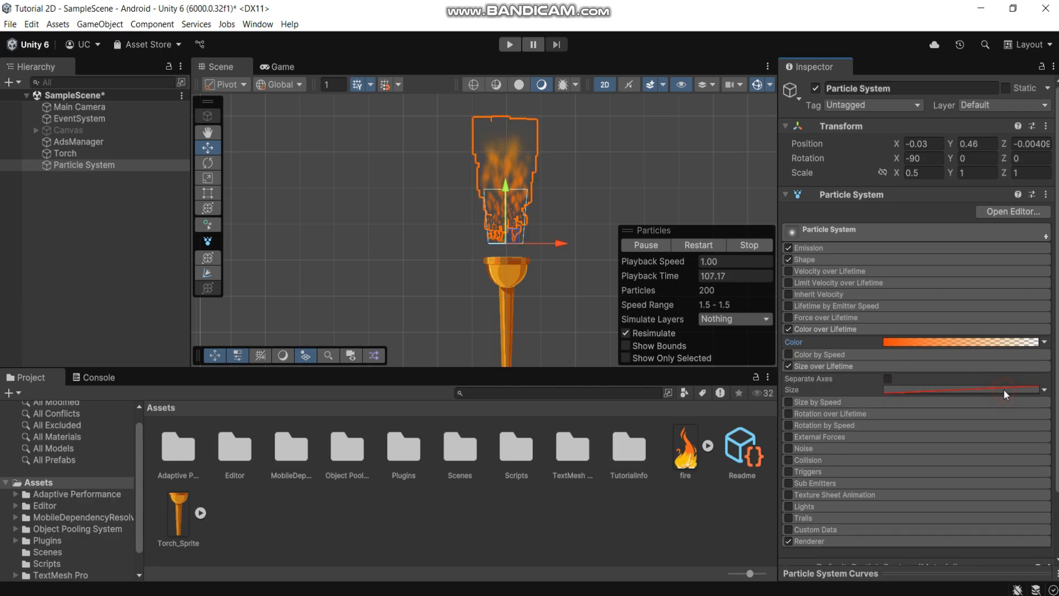
left_click(936, 572)
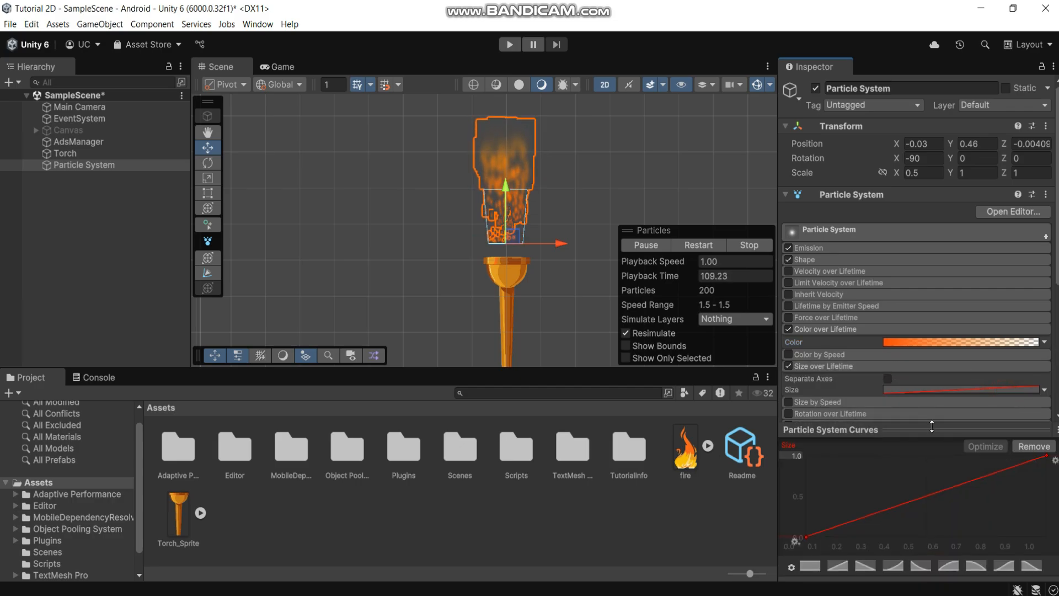
left_click(922, 568)
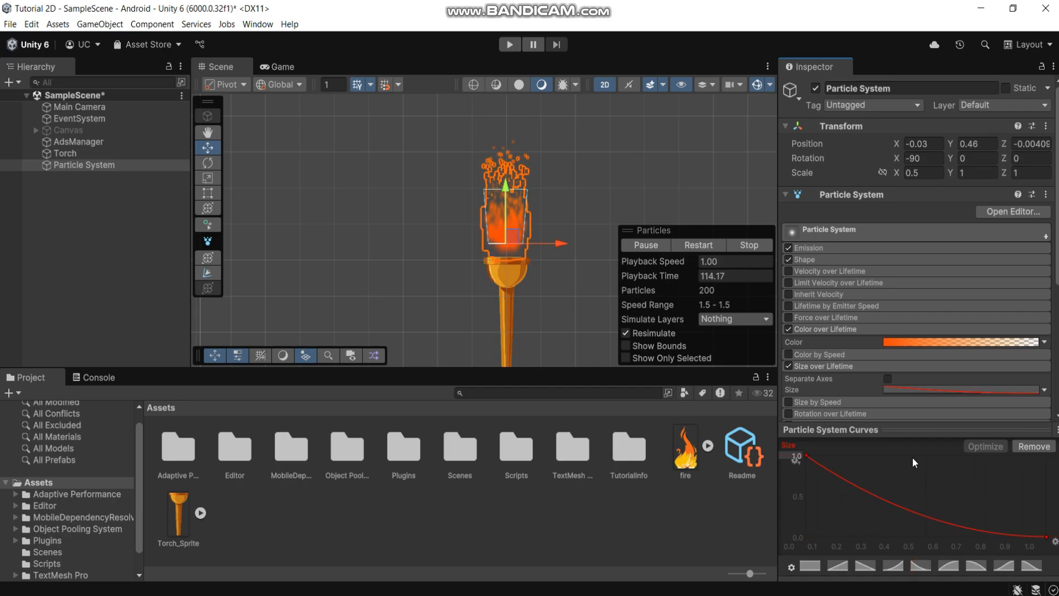
left_click_drag(916, 426, 921, 573)
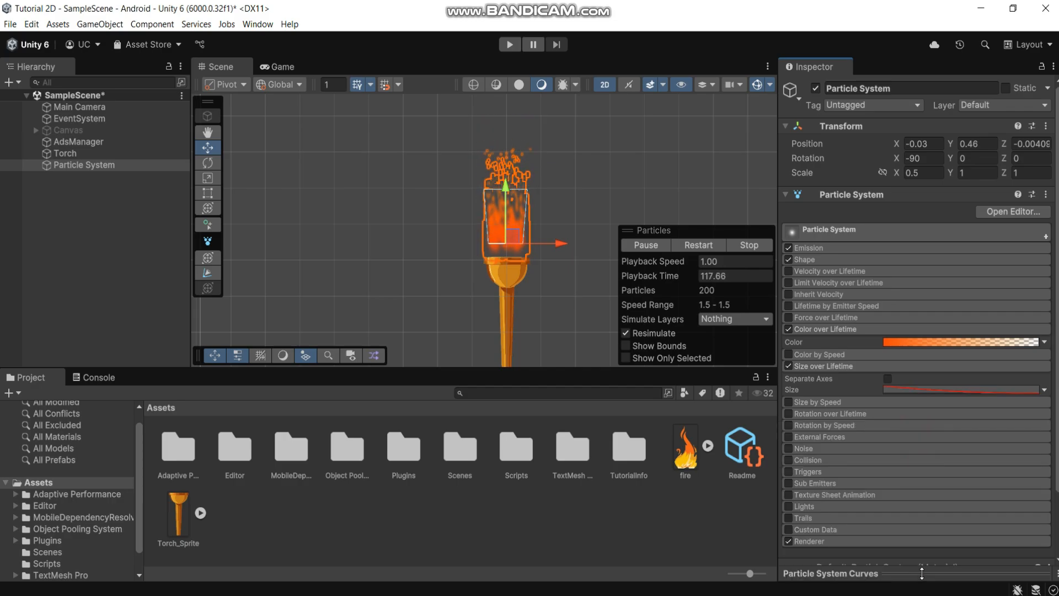
Step: Expand the particle system's Renderer module to show its material settings
scroll(1057, 440, "down", 3)
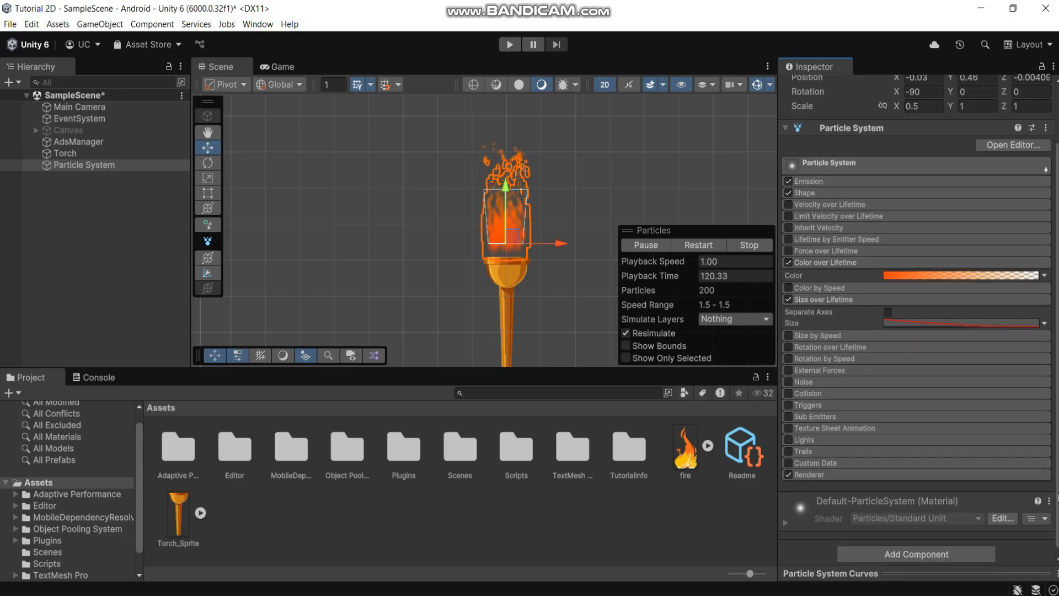
left_click(871, 475)
scroll(1057, 379, "down", 10)
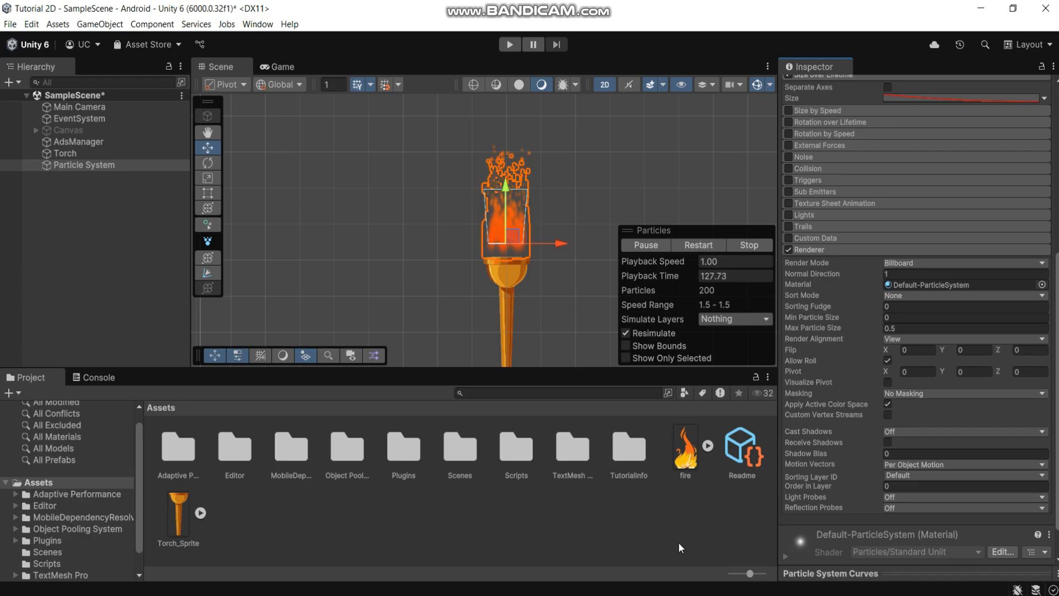
Step: Create a new material named Fire in the Assets folder
left_click(551, 512)
right_click(552, 512)
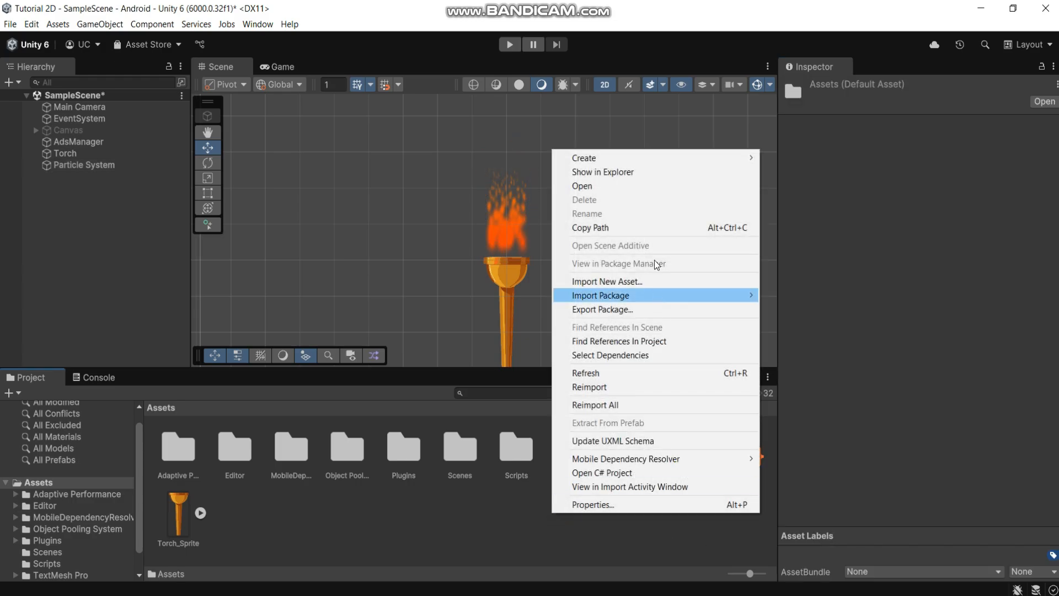
mouse_move(653, 157)
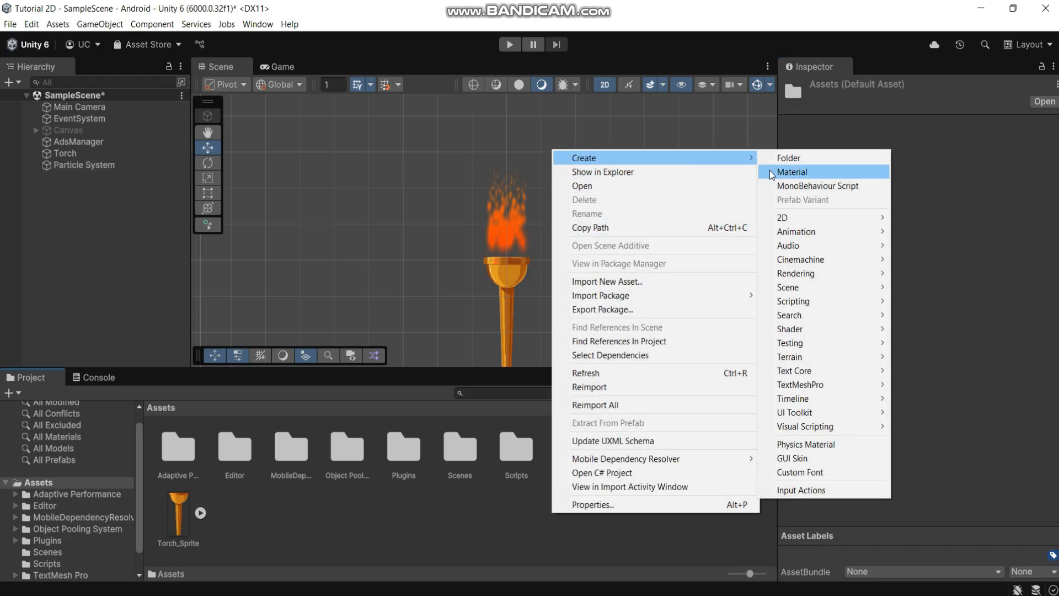
left_click(796, 171)
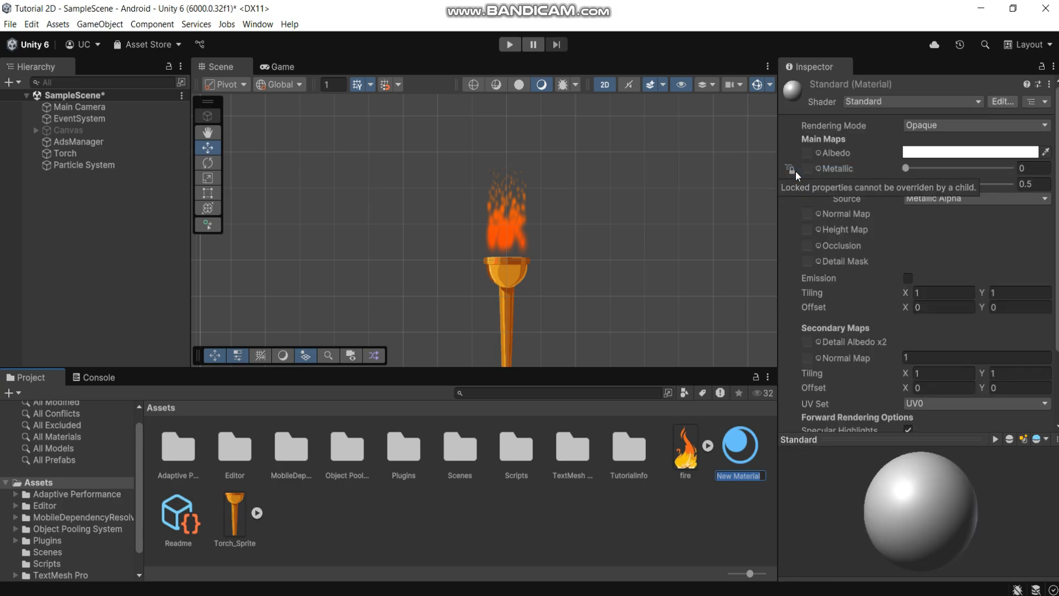
type("fire")
key("Return")
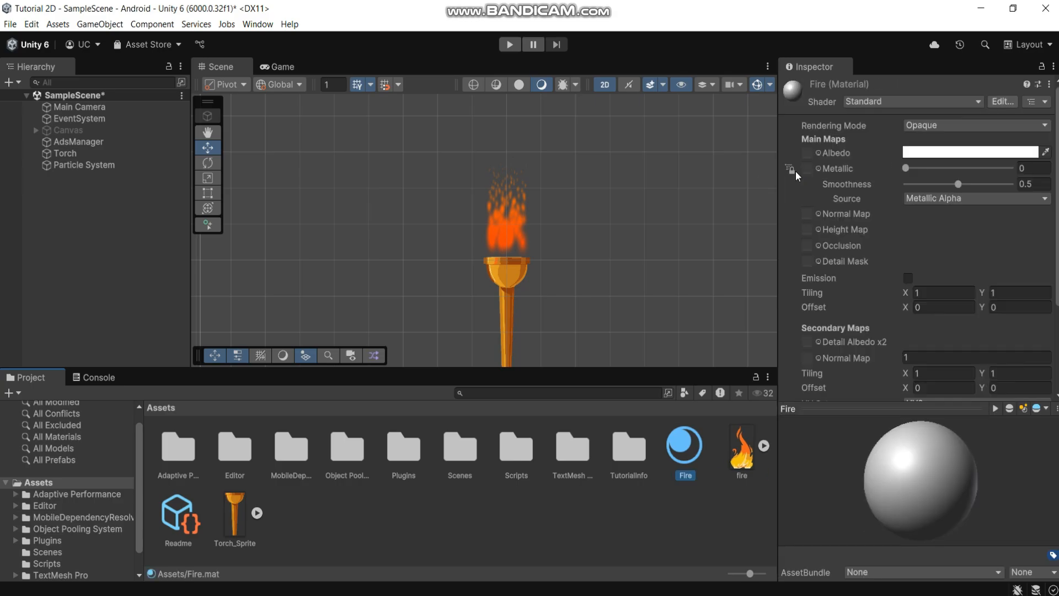
Step: Set the Fire material's shader to Legacy Shaders/Particles/Additive and assign the fire image as its particle texture
left_click(928, 100)
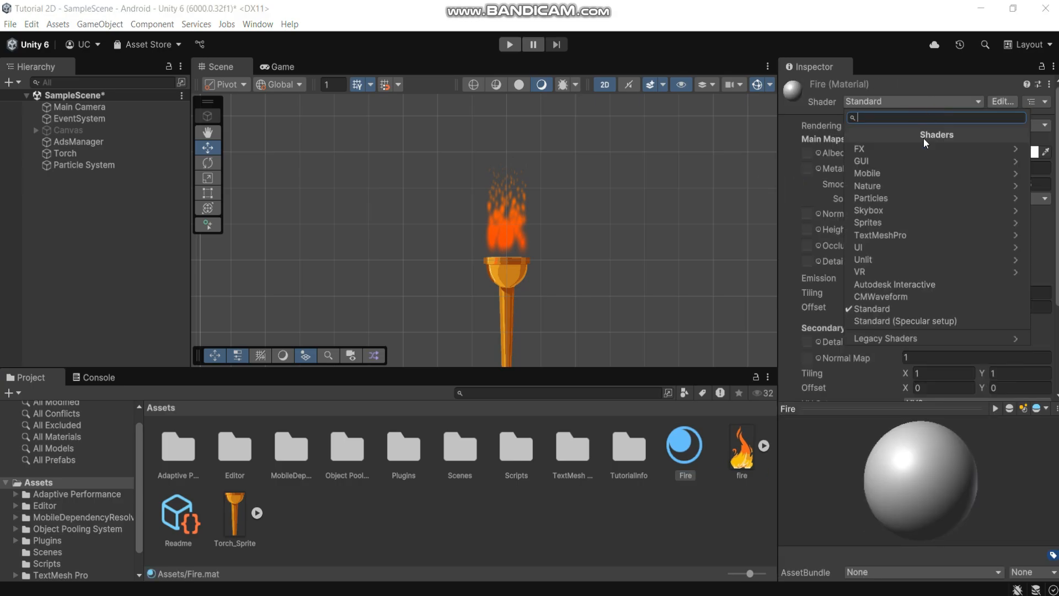
left_click(906, 337)
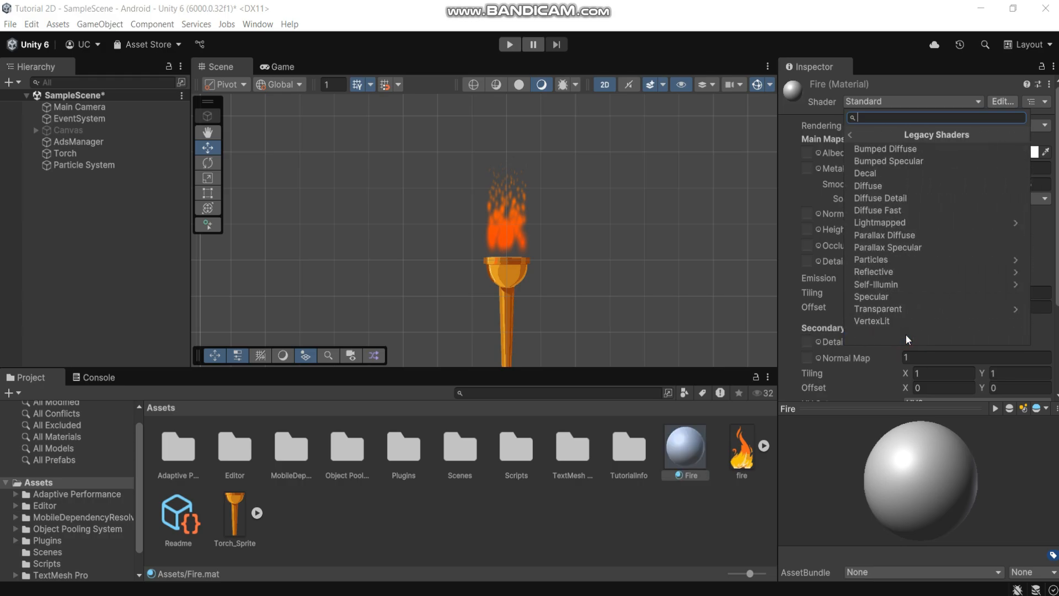
left_click(883, 257)
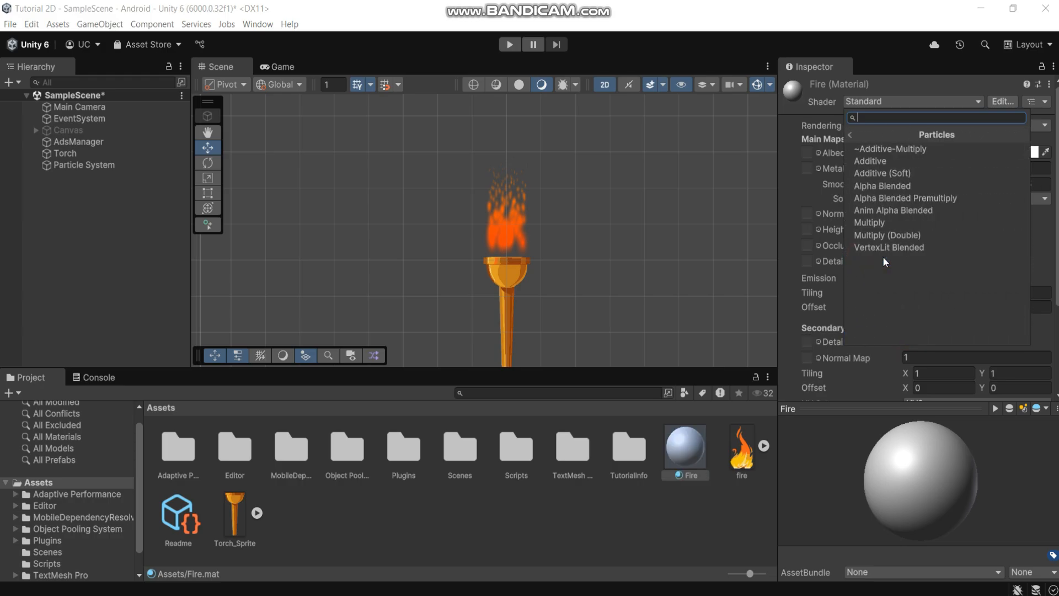
left_click(872, 160)
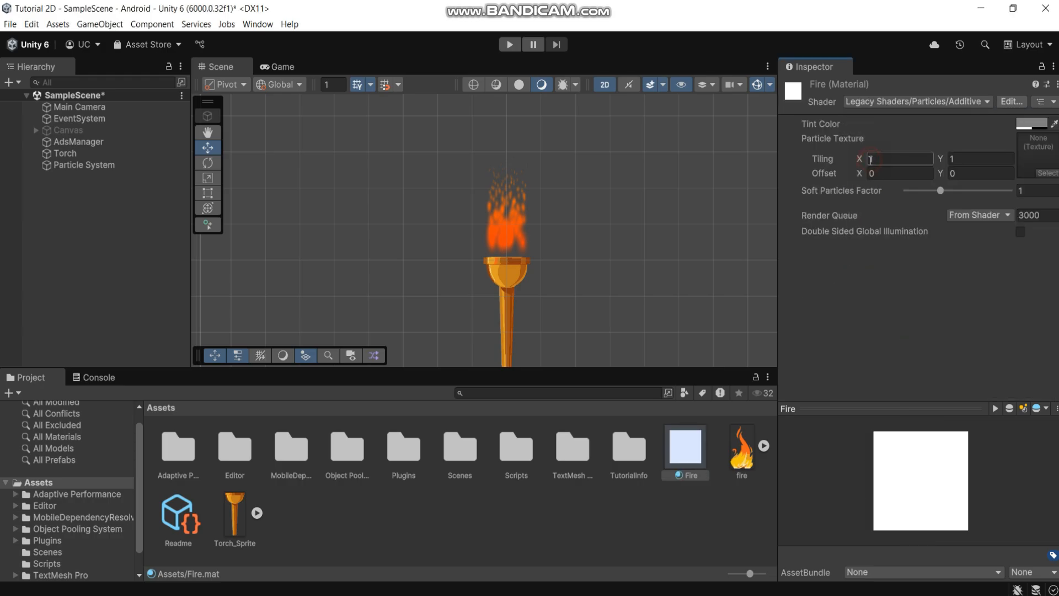
left_click_drag(744, 456, 1050, 162)
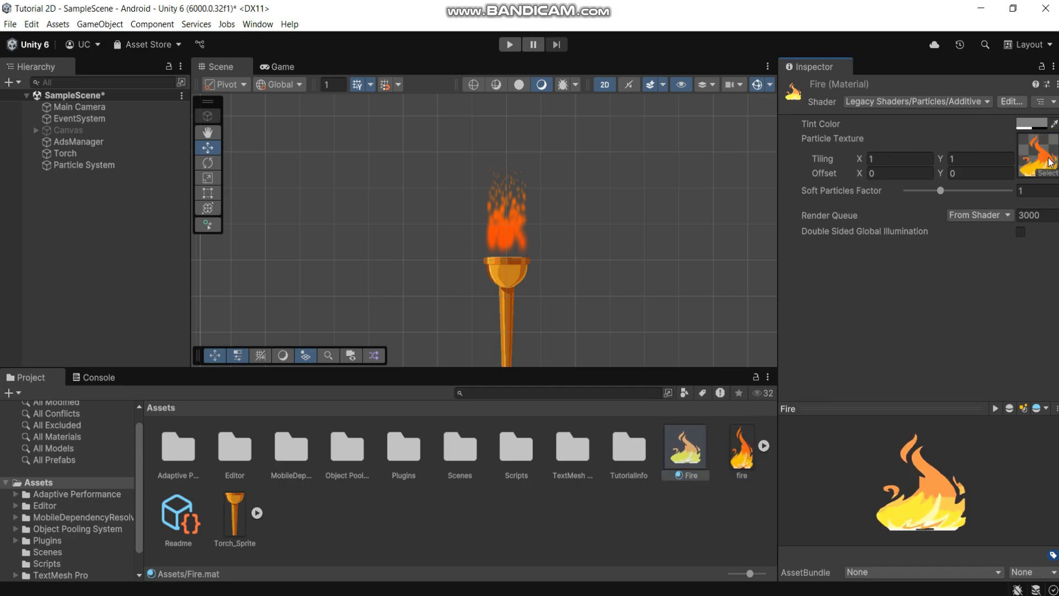
Step: Assign the Fire material to the particle system's Renderer, with the Game view showing the torch
left_click(280, 71)
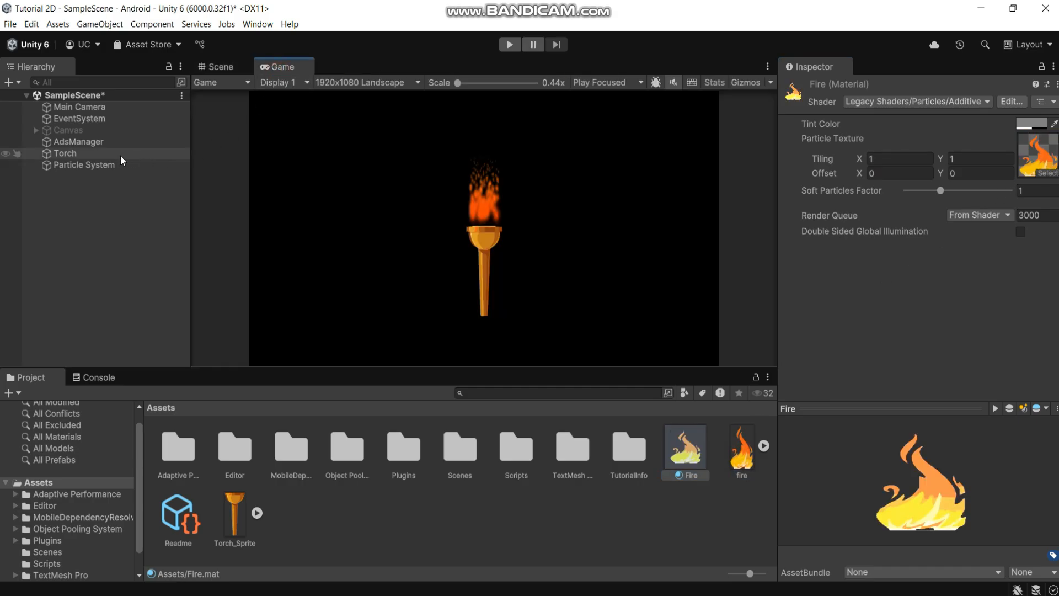
left_click(92, 164)
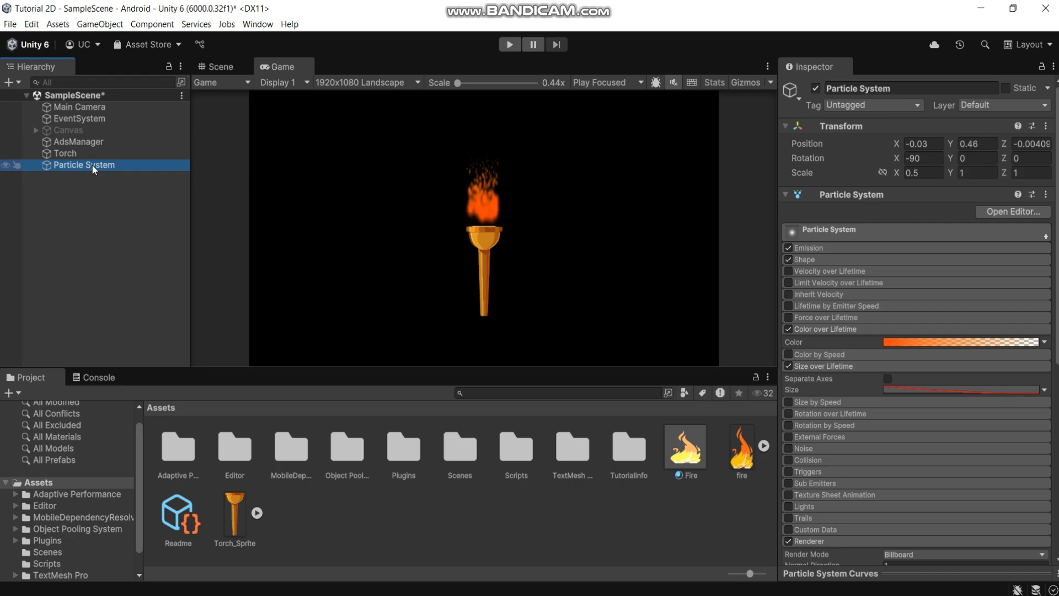
left_click_drag(1058, 261, 1058, 445)
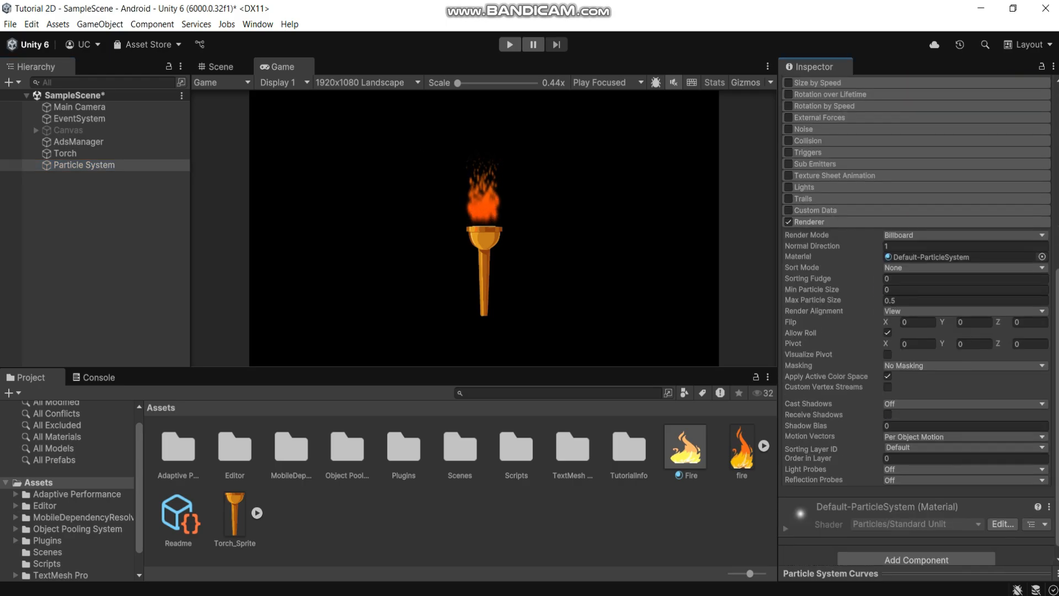
left_click(691, 457)
left_click_drag(691, 457, 910, 251)
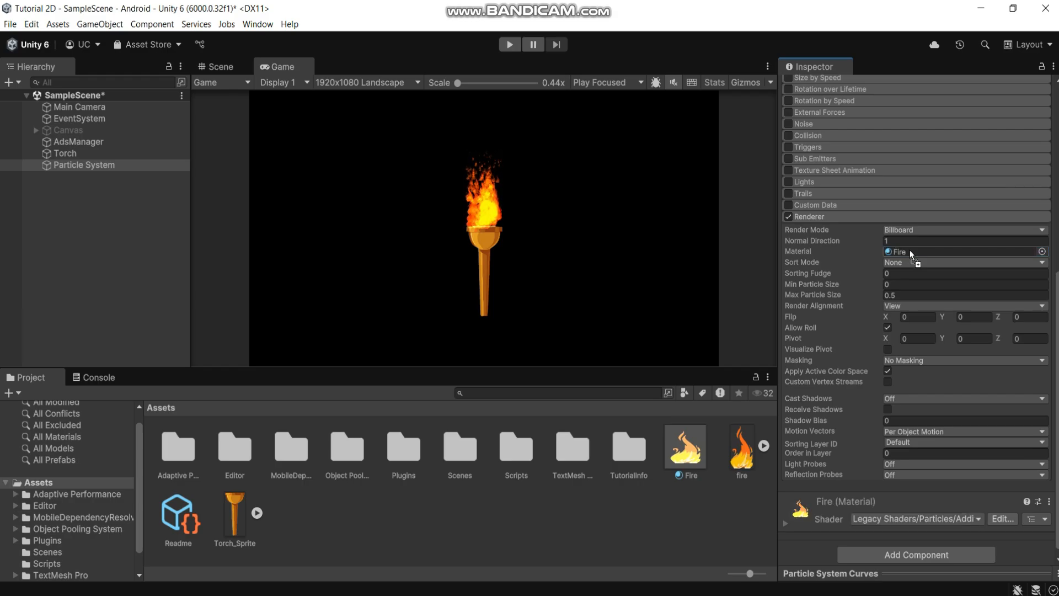
Step: Back in the Scene view, move the particle system slightly upward above the torch's bowl
left_click(230, 67)
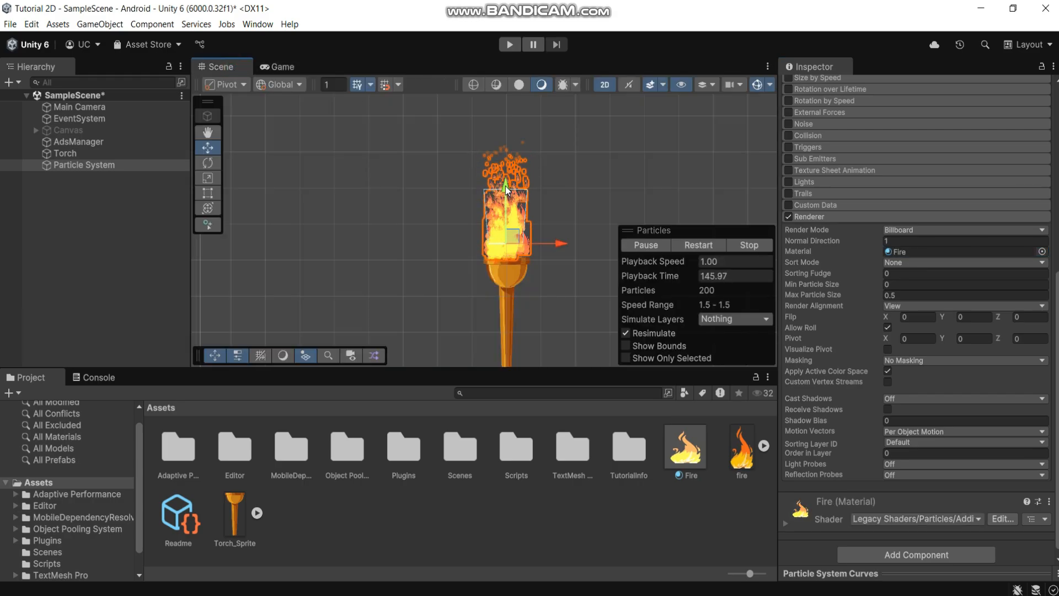
left_click_drag(505, 185, 505, 181)
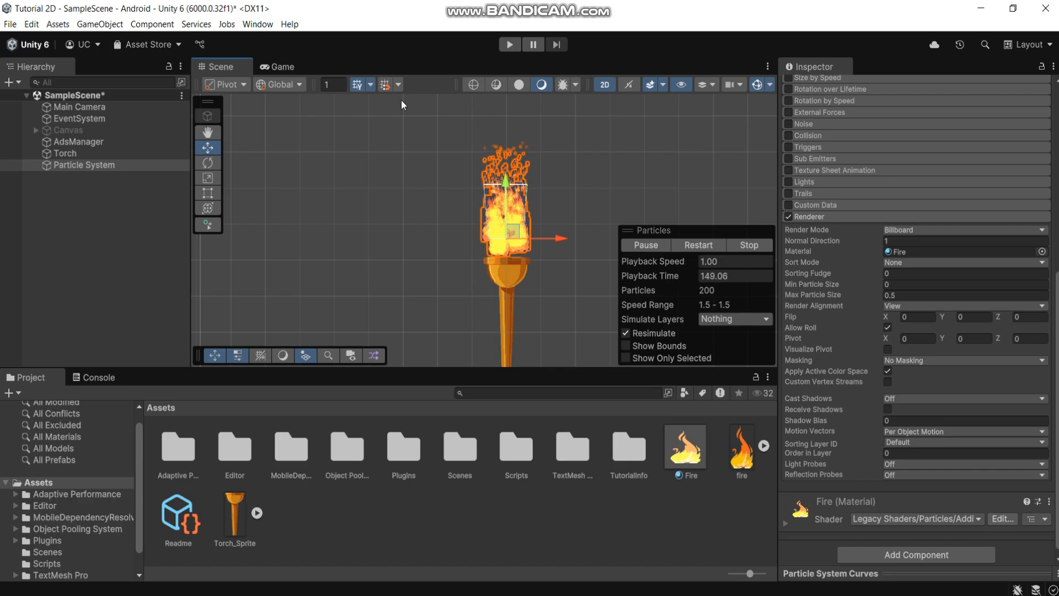
Step: Check the flame's placement on the torch in the Game view, comparing it with the Scene view
left_click(279, 65)
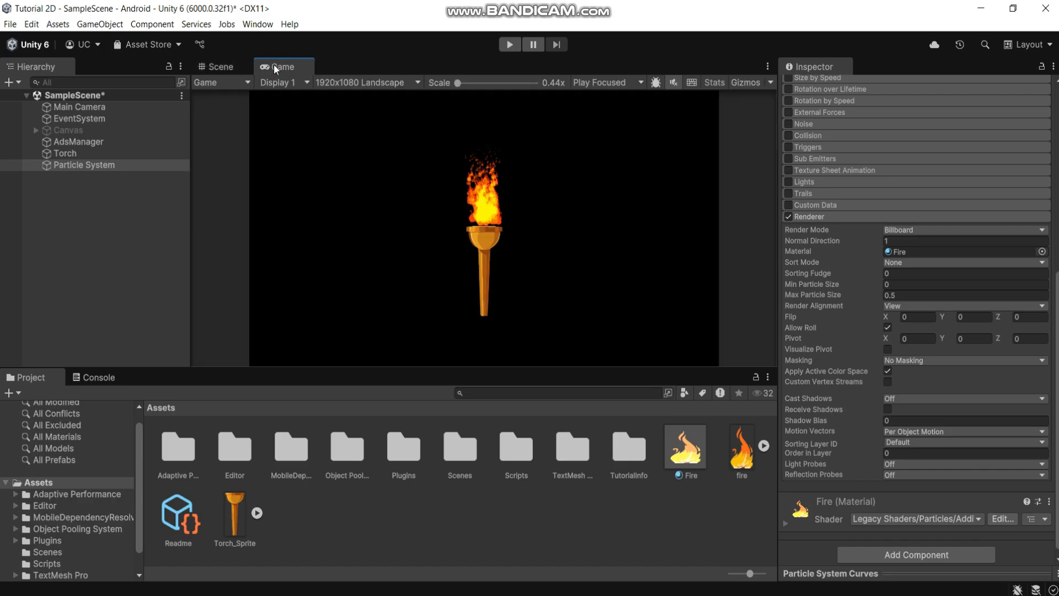
left_click(223, 67)
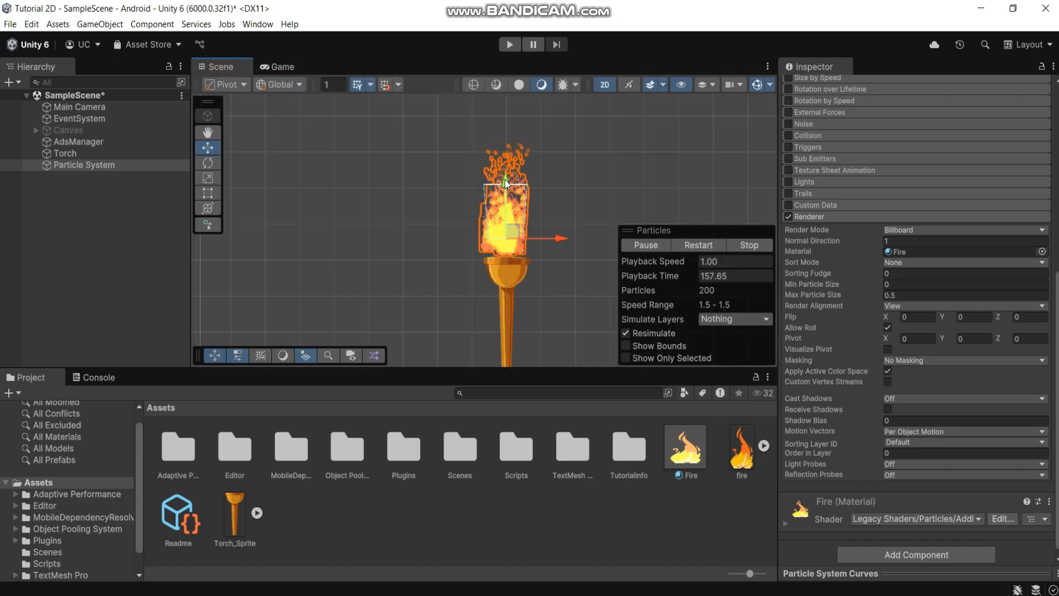
left_click(288, 69)
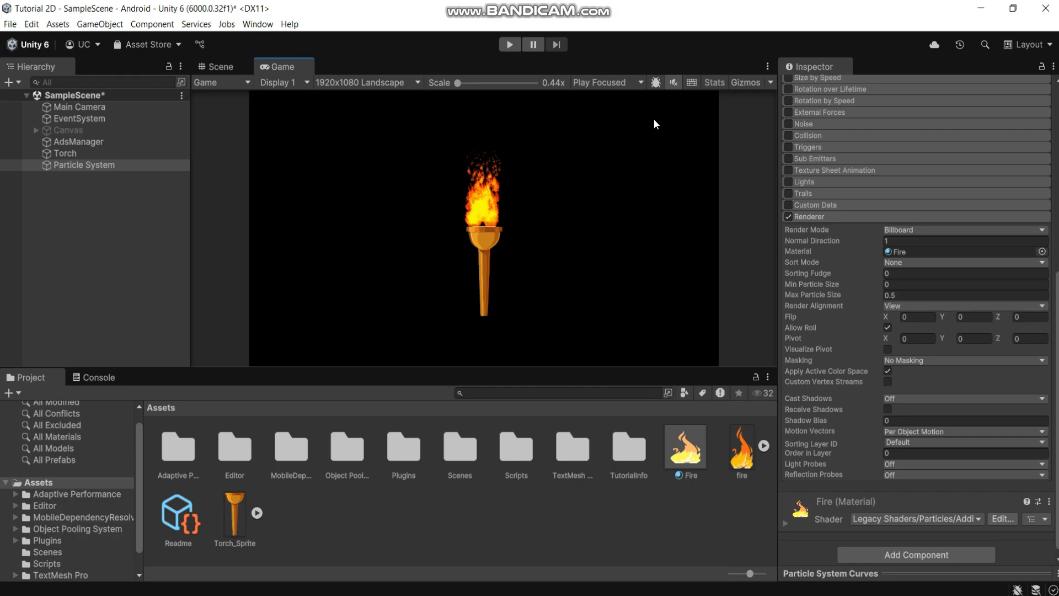
Step: Switch to the sticky note and read through its closing lines, from the scale advice to the video description link
key("alt+Tab")
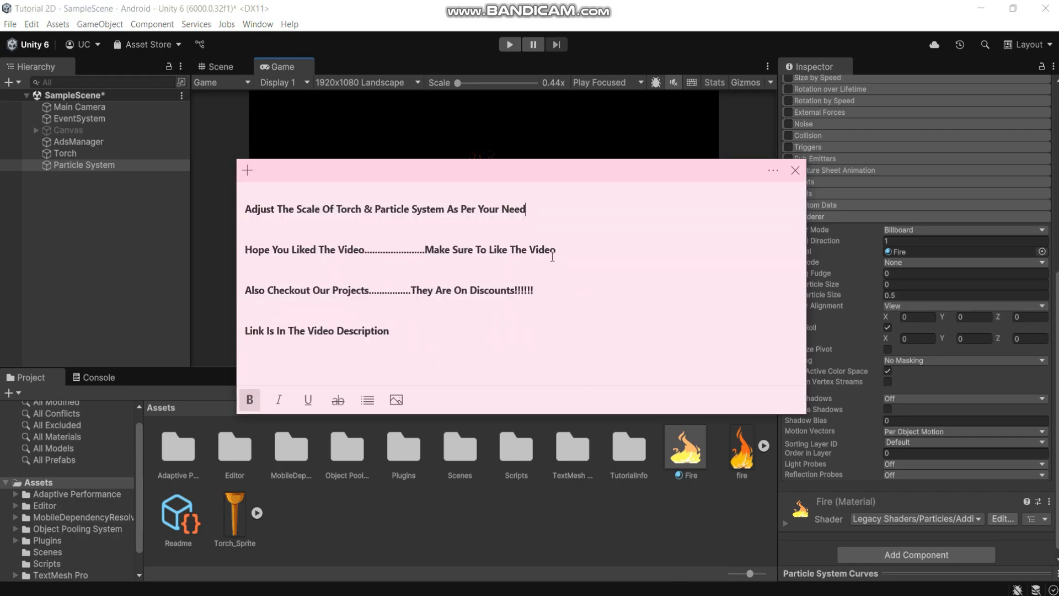
left_click_drag(511, 208, 233, 207)
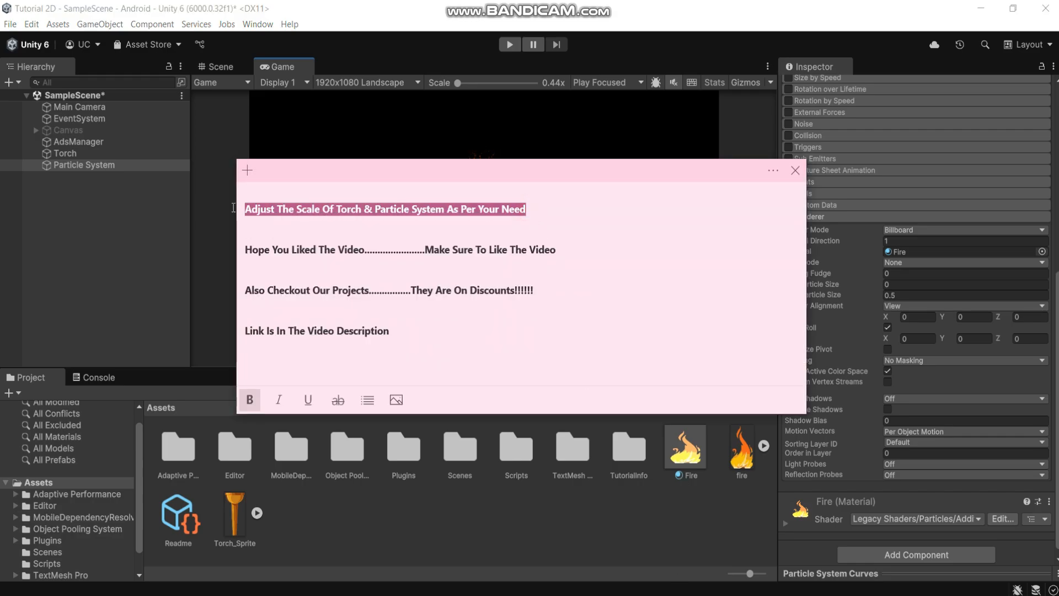
left_click_drag(558, 250, 240, 250)
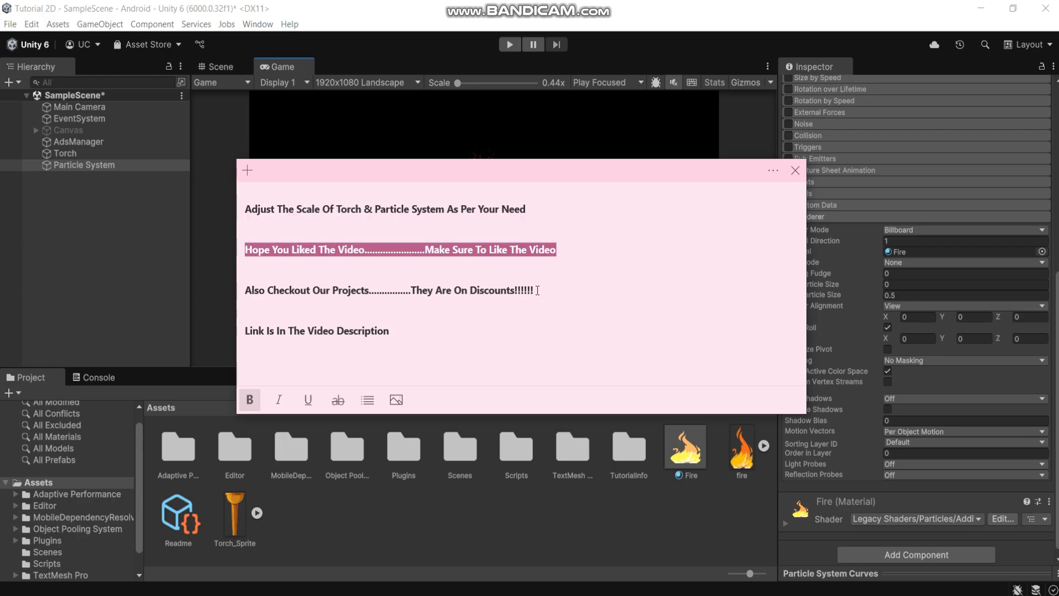
left_click_drag(537, 291, 234, 288)
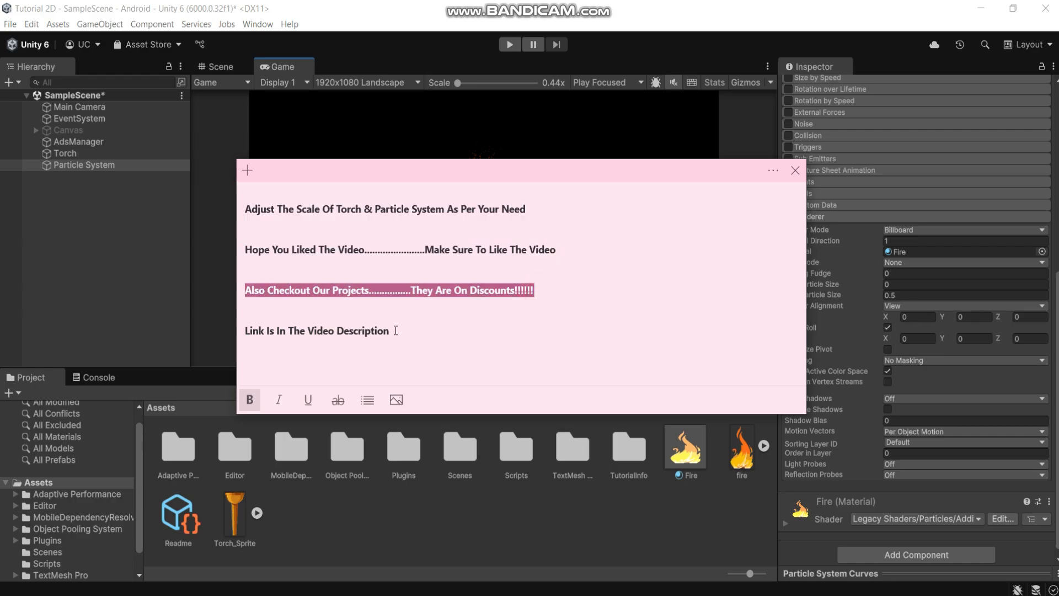
left_click_drag(395, 330, 245, 337)
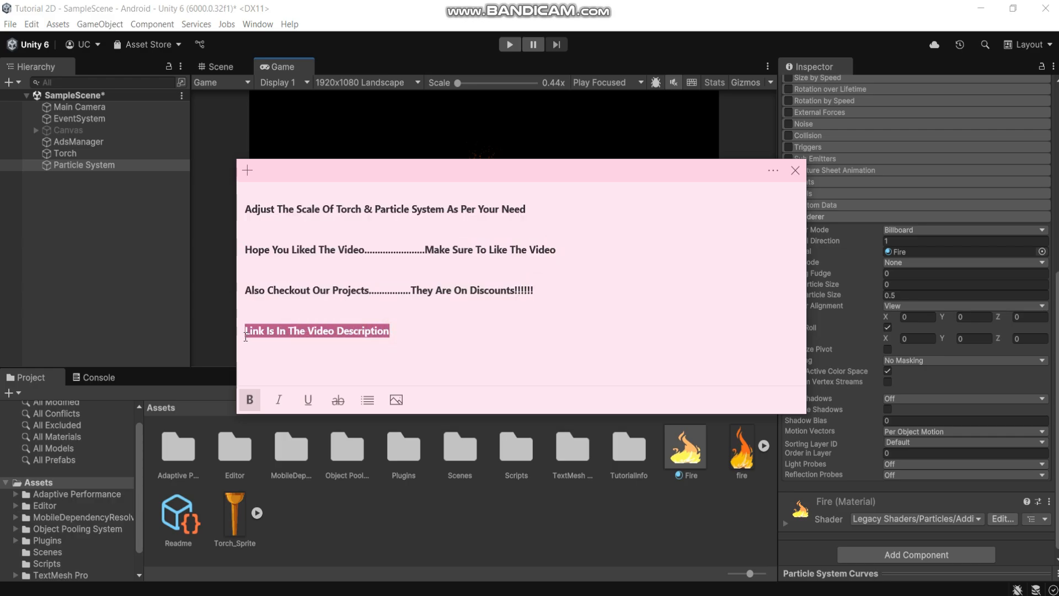
left_click(404, 334)
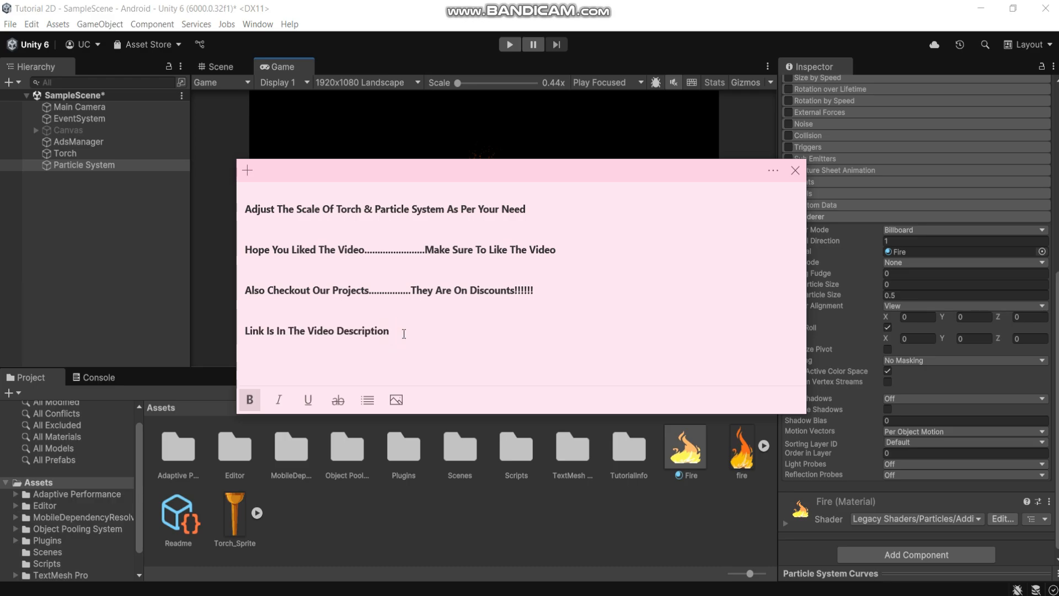